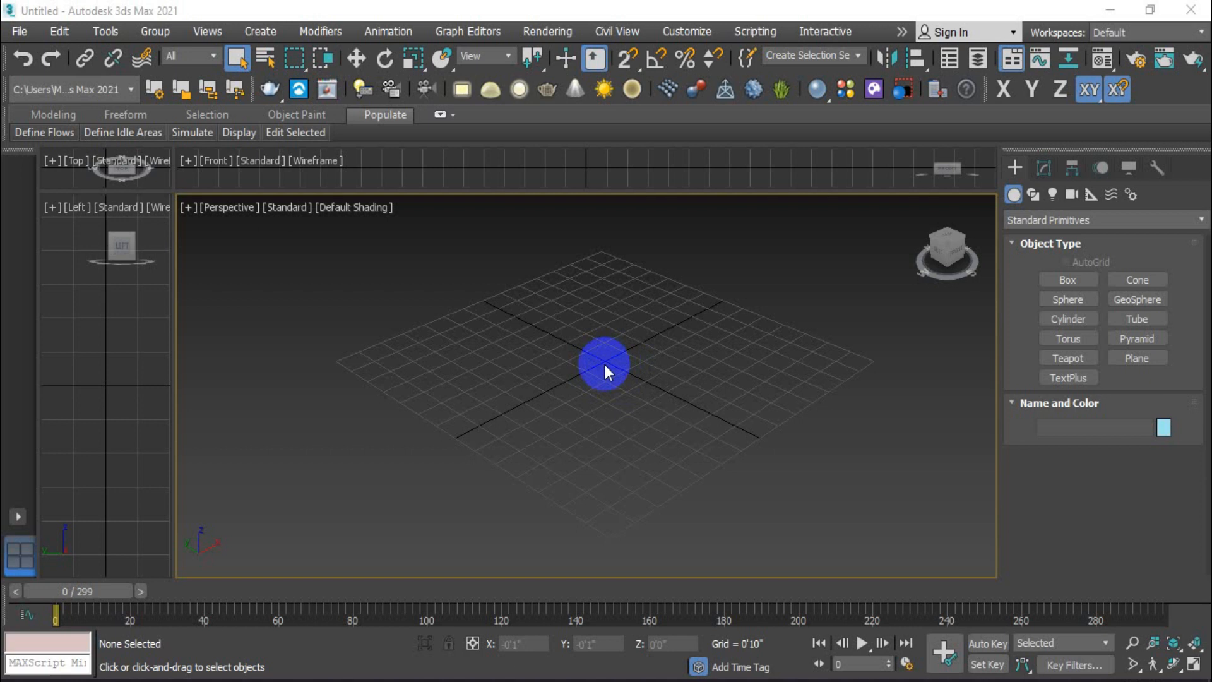
Create a flat box for the road across the grid, about 35'11" long and 7'3" wide.
scroll(611, 365, "down", 3)
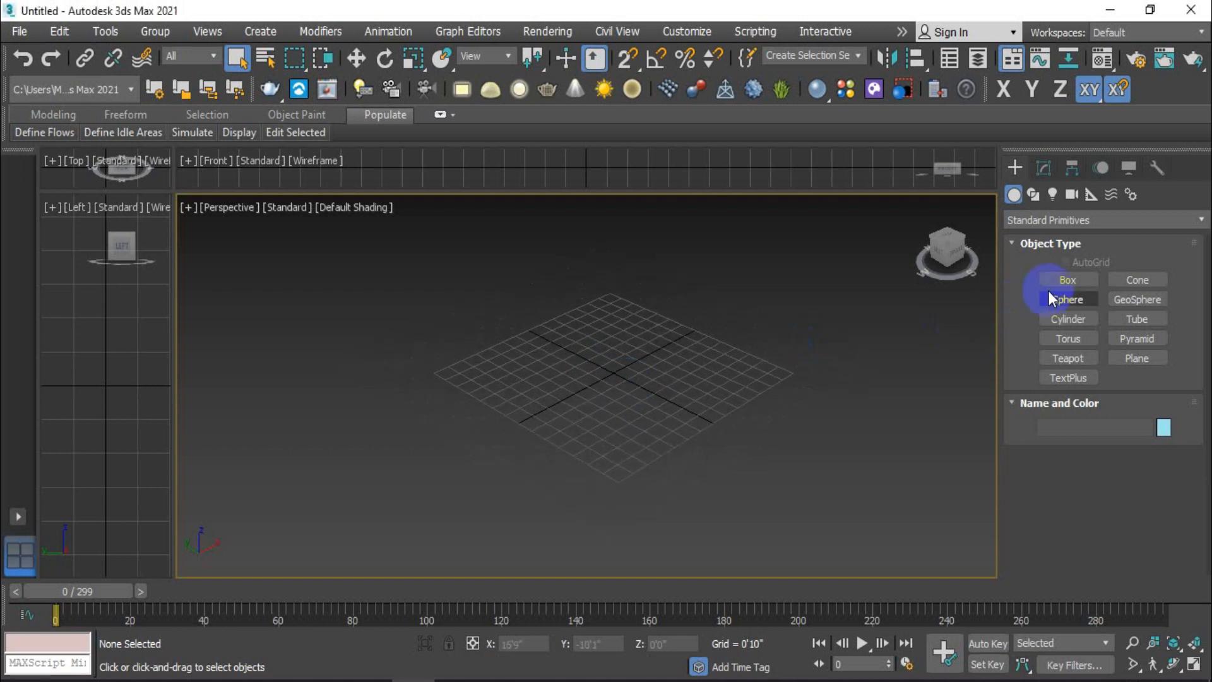
left_click(1068, 280)
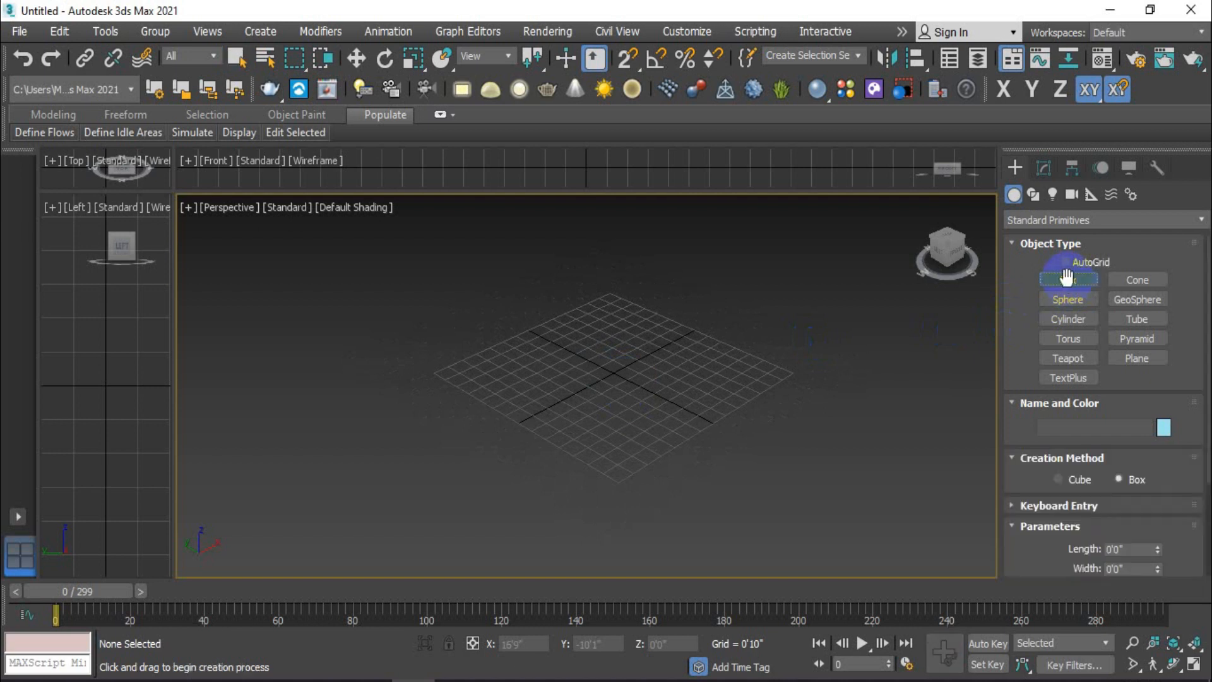
scroll(455, 414, "down", 3)
left_click_drag(336, 341, 805, 516)
scroll(806, 513, "down", 3)
middle_click_drag(806, 512, 833, 509, "alt")
scroll(819, 509, "up", 2)
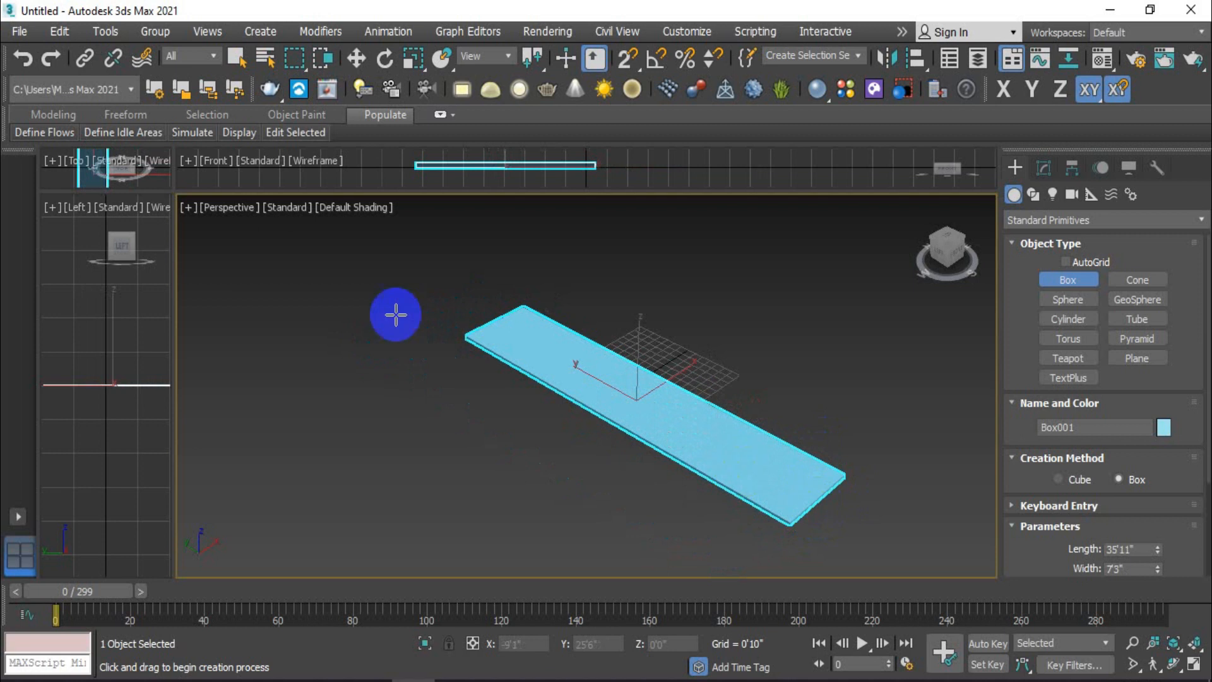
Copy the road box to one side and reduce the copy's width to 2'3" for a sidewalk strip.
left_click(355, 58)
left_click_drag(672, 377, 614, 439, "shift")
left_click(610, 428)
left_click(1043, 166)
left_click_drag(1157, 463, 1168, 526)
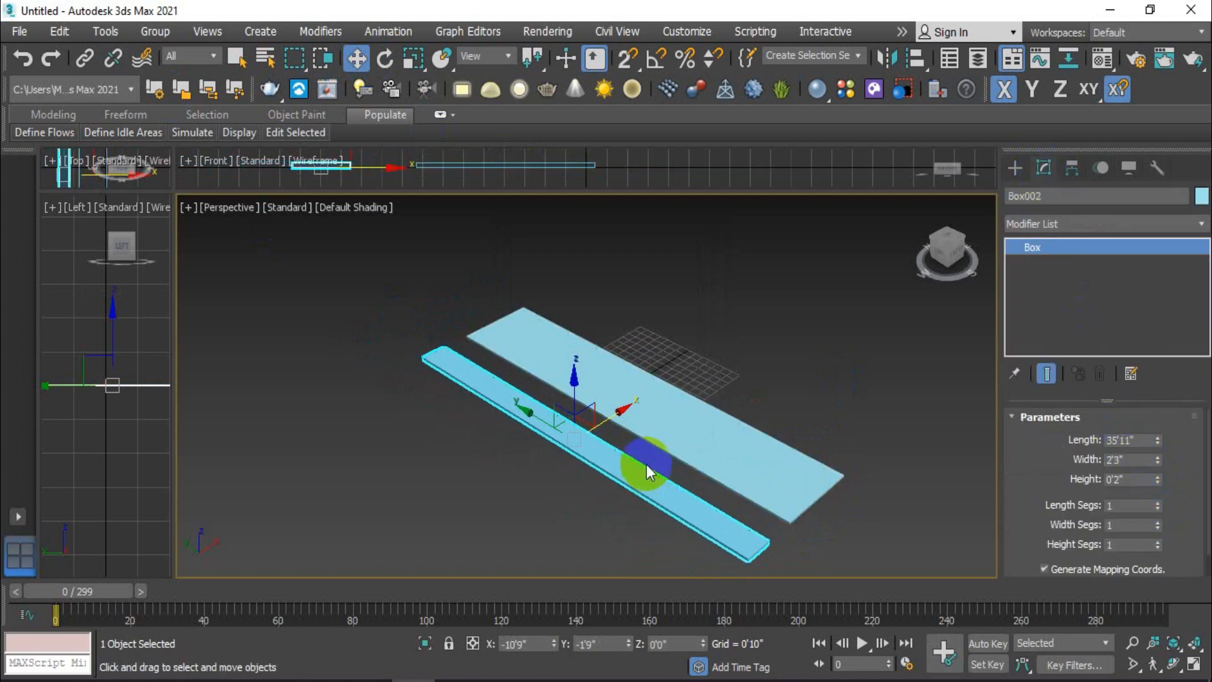
Move the narrow strip against the road's edge and set its height to 0'5".
scroll(631, 452, "up", 3)
left_click_drag(569, 403, 614, 371)
left_click_drag(1159, 477, 1159, 454)
middle_click_drag(855, 514, 768, 476)
scroll(495, 398, "up", 3)
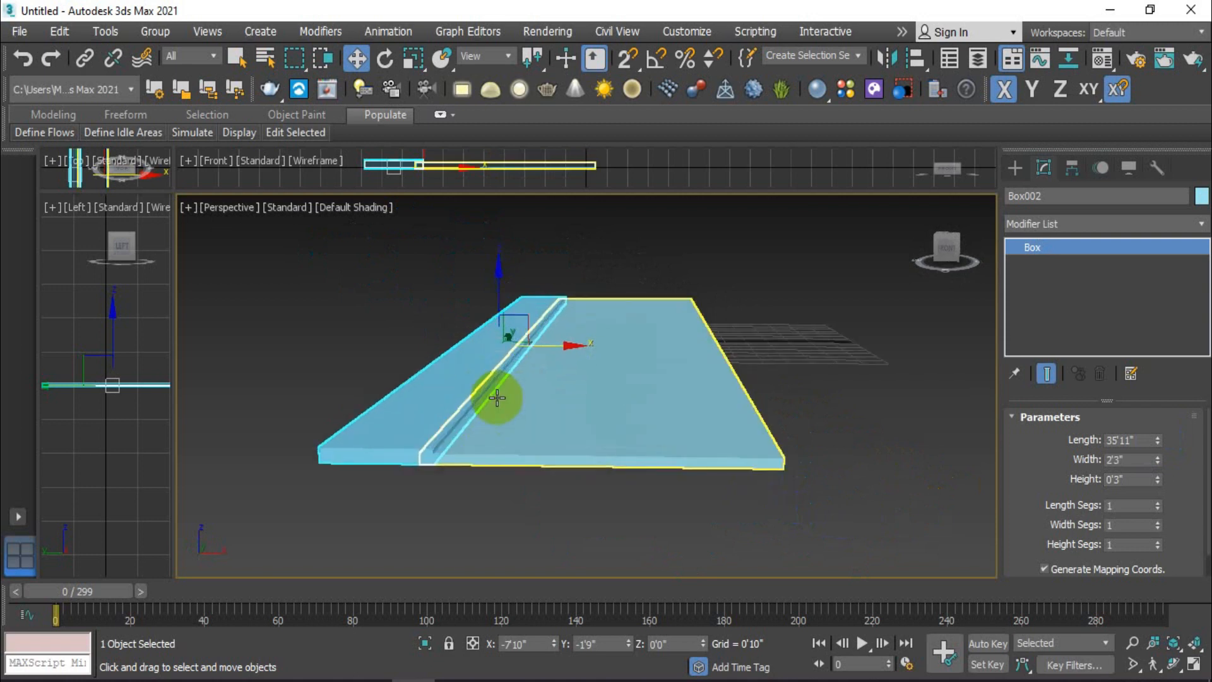
left_click_drag(1159, 481, 1152, 405)
Copy the sidewalk strip to the opposite edge of the road.
middle_click_drag(927, 437, 638, 411, "alt")
mouse_move(639, 411)
left_mouse_down("shift")
mouse_move(627, 400)
mouse_move(657, 387)
mouse_move(820, 365)
mouse_move(793, 377)
mouse_move(854, 380)
left_mouse_up("shift")
left_click(622, 430)
Select both sidewalk strips and open the V-Ray material library, accepting V-Ray as the current renderer.
mouse_move(623, 430)
middle_mouse_down("alt")
mouse_move(625, 453)
mouse_move(706, 476)
mouse_move(665, 438)
mouse_move(702, 429)
middle_mouse_up("alt")
left_click(685, 479, "ctrl")
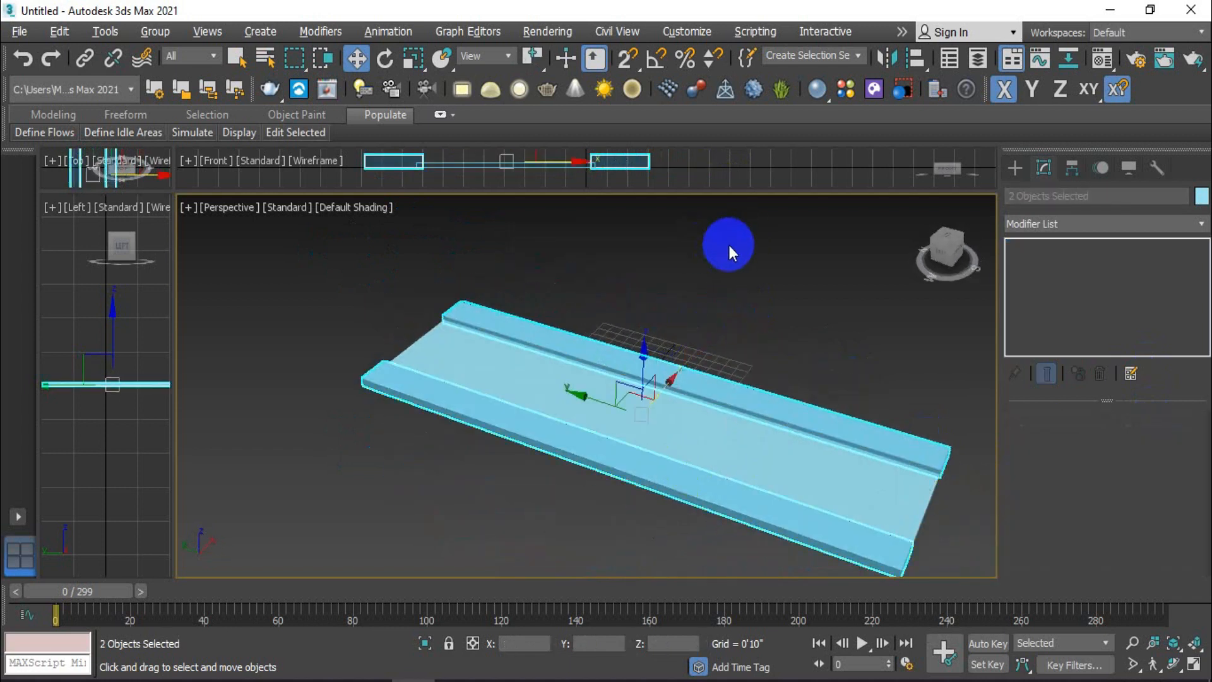
left_click(846, 93)
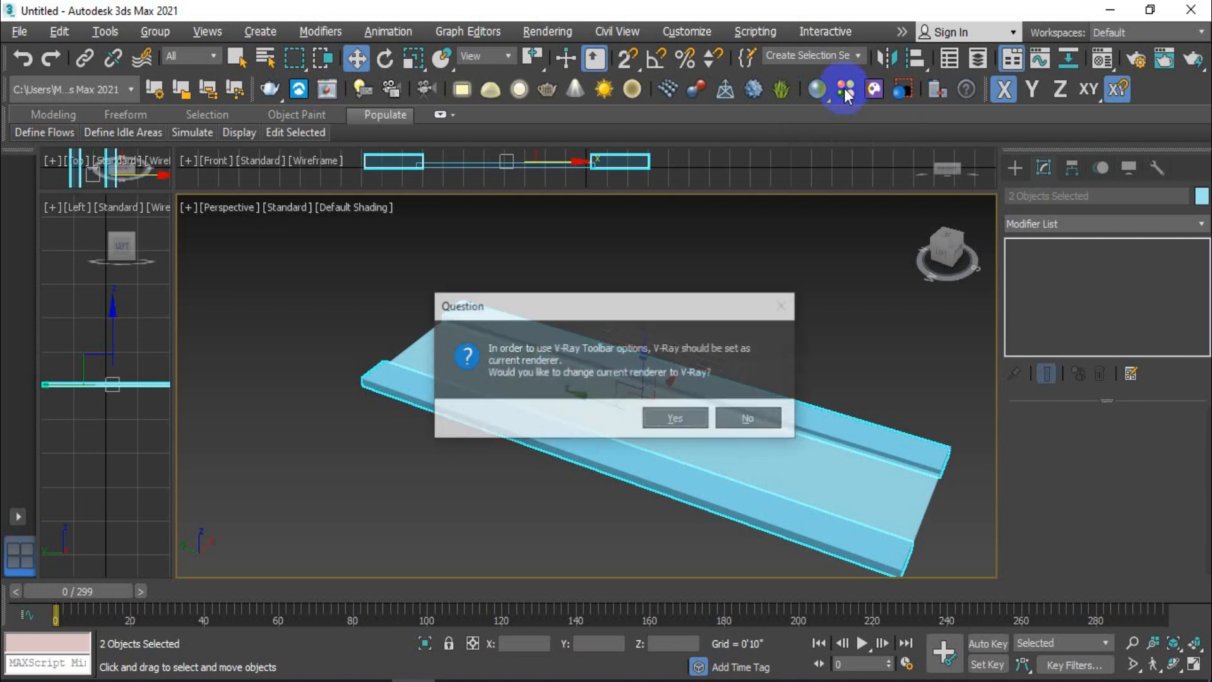
left_click(660, 425)
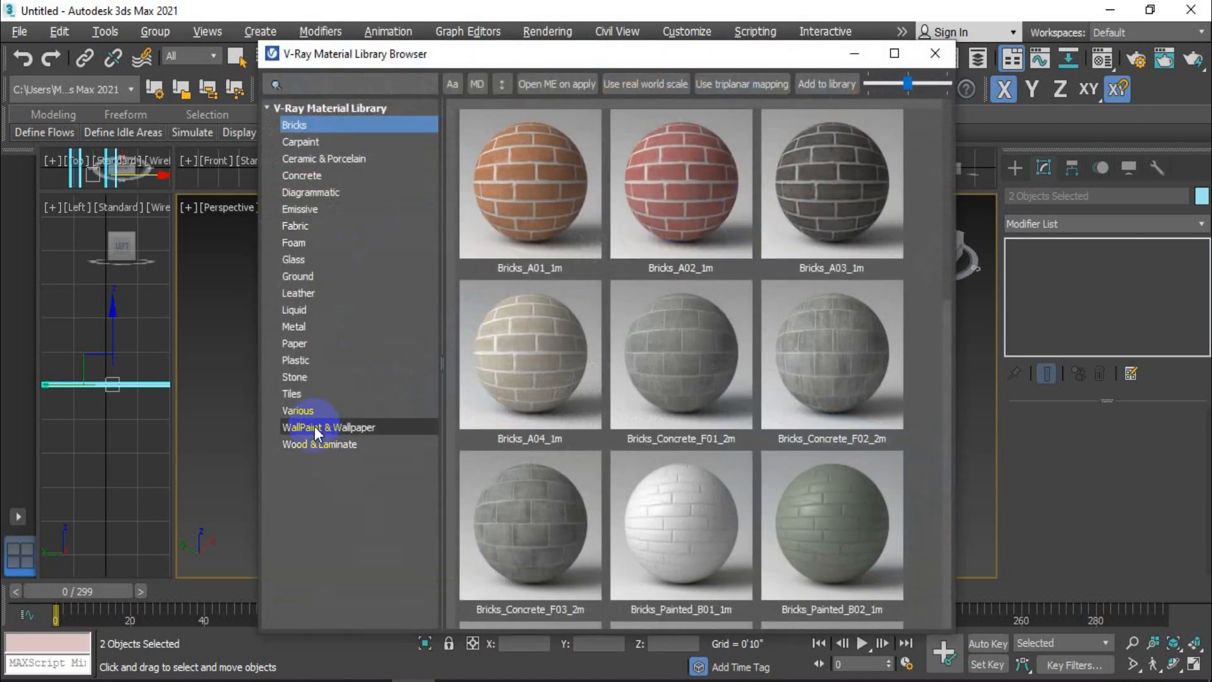
Assign the Tiles_D_90cm material from the Tiles category to the two selected sidewalk strips.
left_click(308, 394)
left_click_drag(663, 55, 274, 38)
left_click(710, 150)
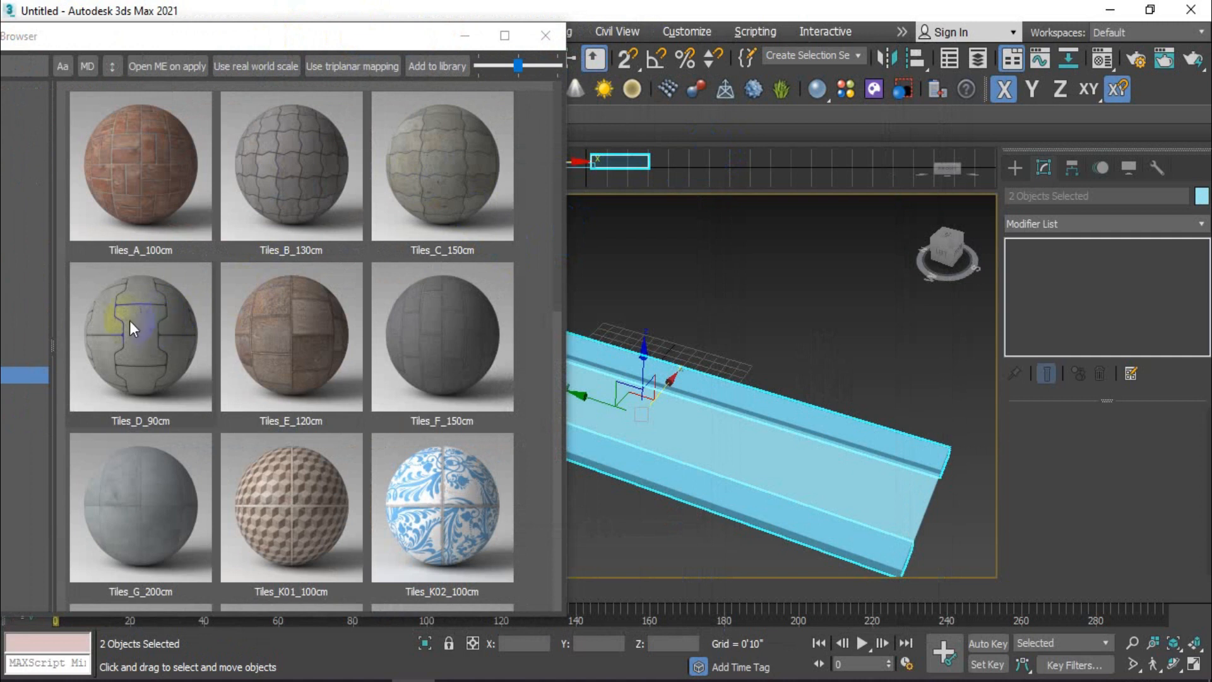
left_click_drag(144, 322, 765, 406)
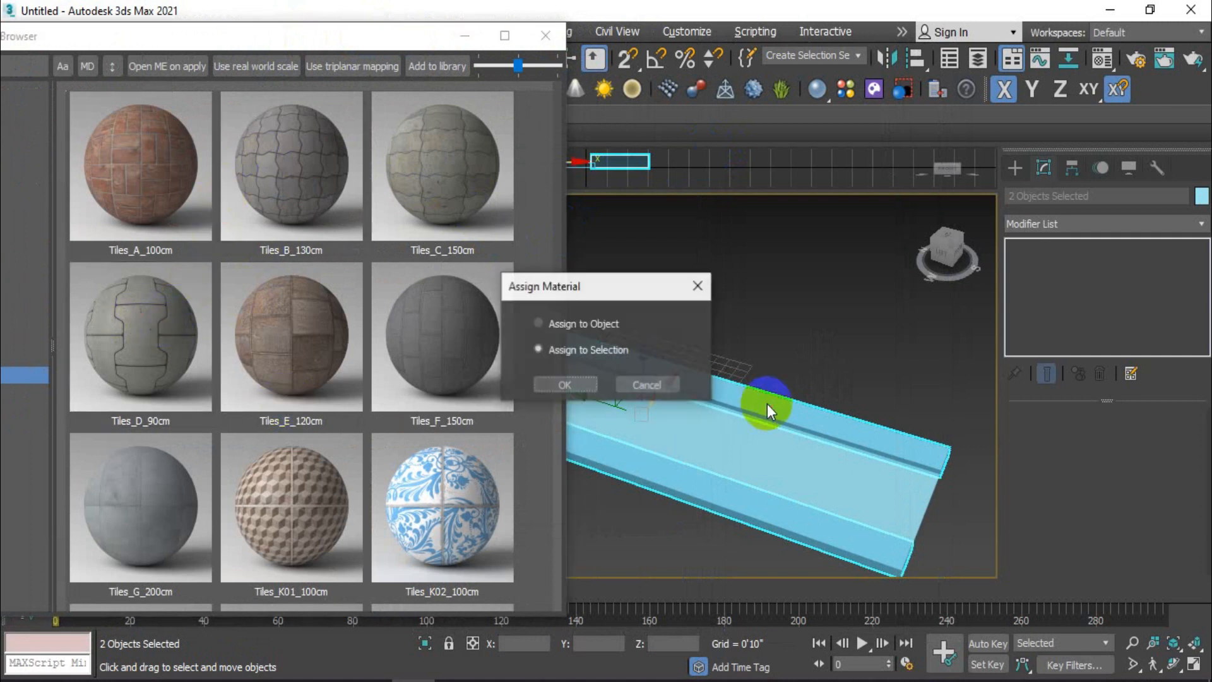
left_click(562, 382)
Assign a dark asphalt material from the Ground category to the road box and close the material library.
left_click_drag(353, 38, 580, 33)
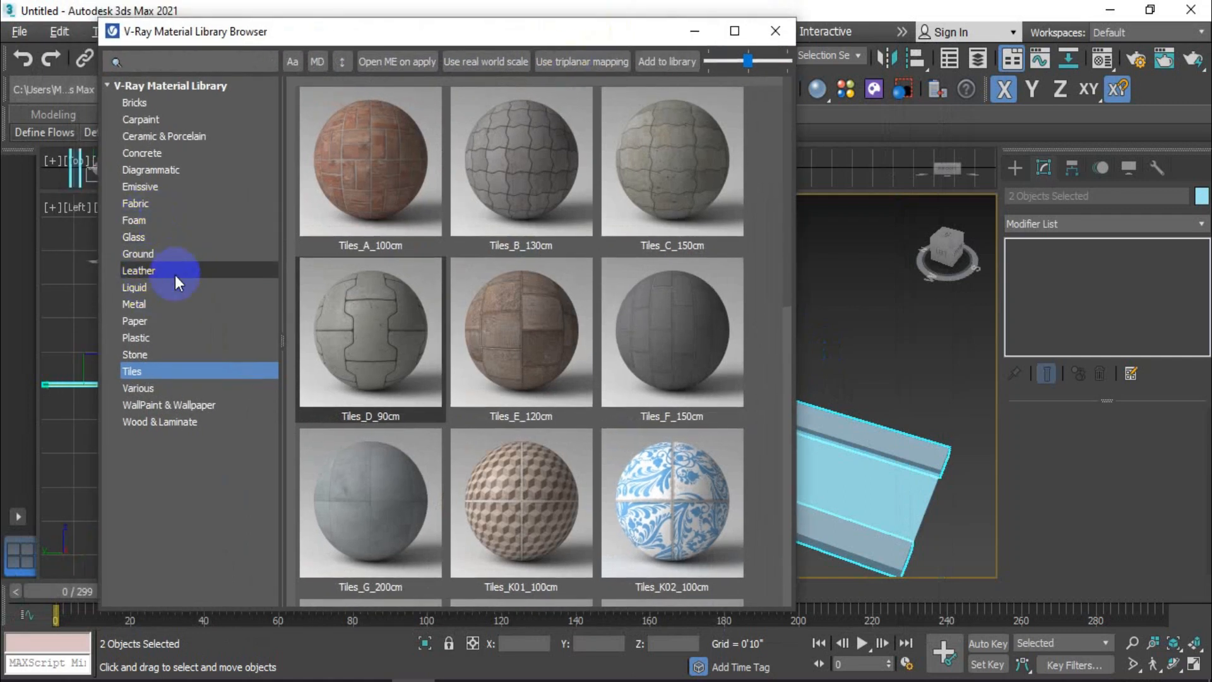
left_click(149, 254)
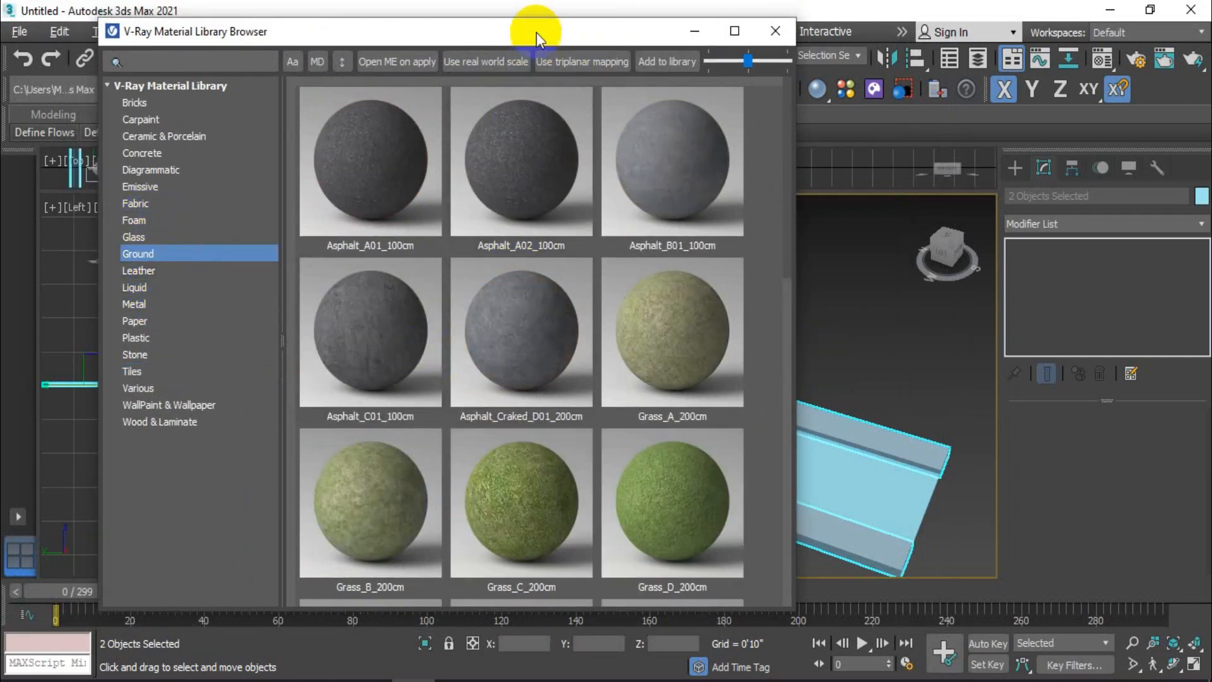
left_click_drag(536, 32, 390, 42)
left_click(241, 169)
left_click_drag(242, 163, 686, 377)
left_click_drag(772, 448, 772, 448)
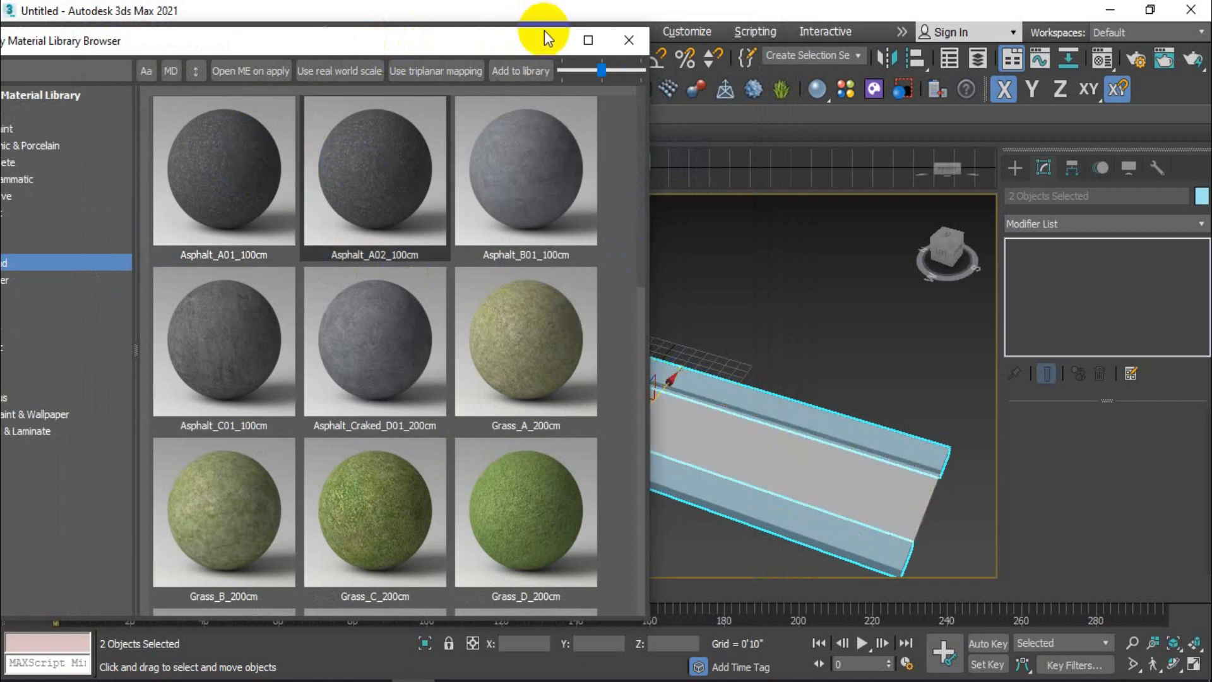
left_click(629, 40)
Sample the road's asphalt material into the first Material Editor slot and show it shaded in the viewport.
middle_click_drag(709, 306, 705, 278)
key("m")
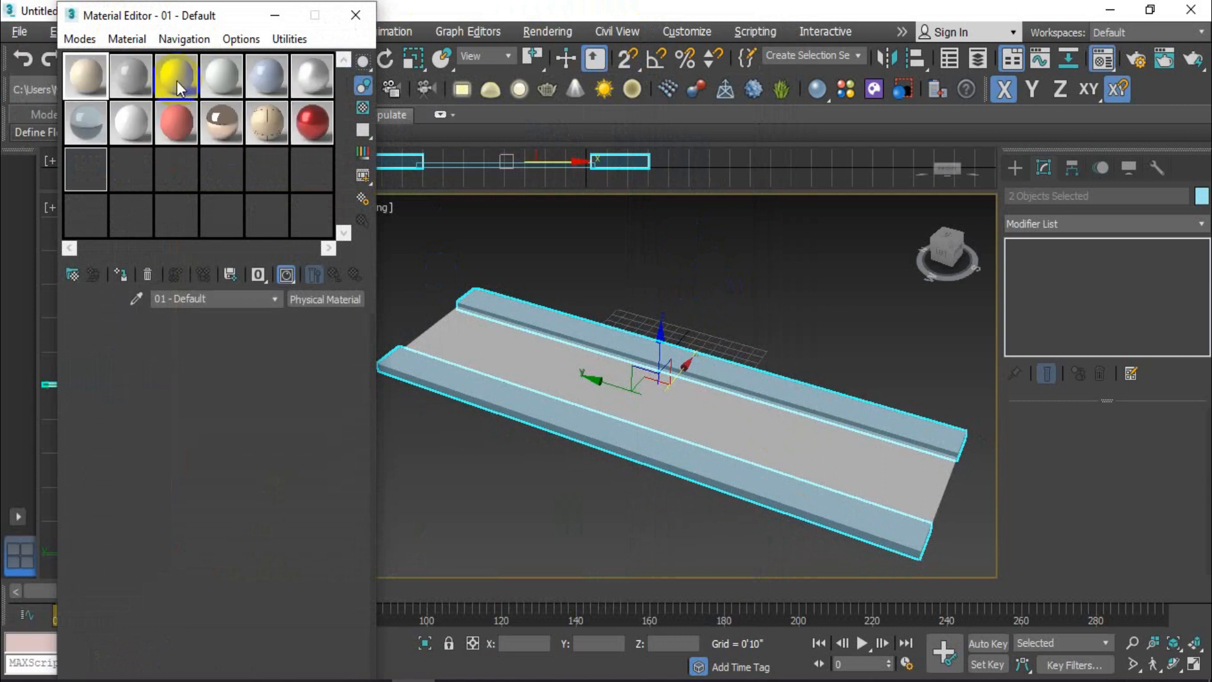
left_click(87, 80)
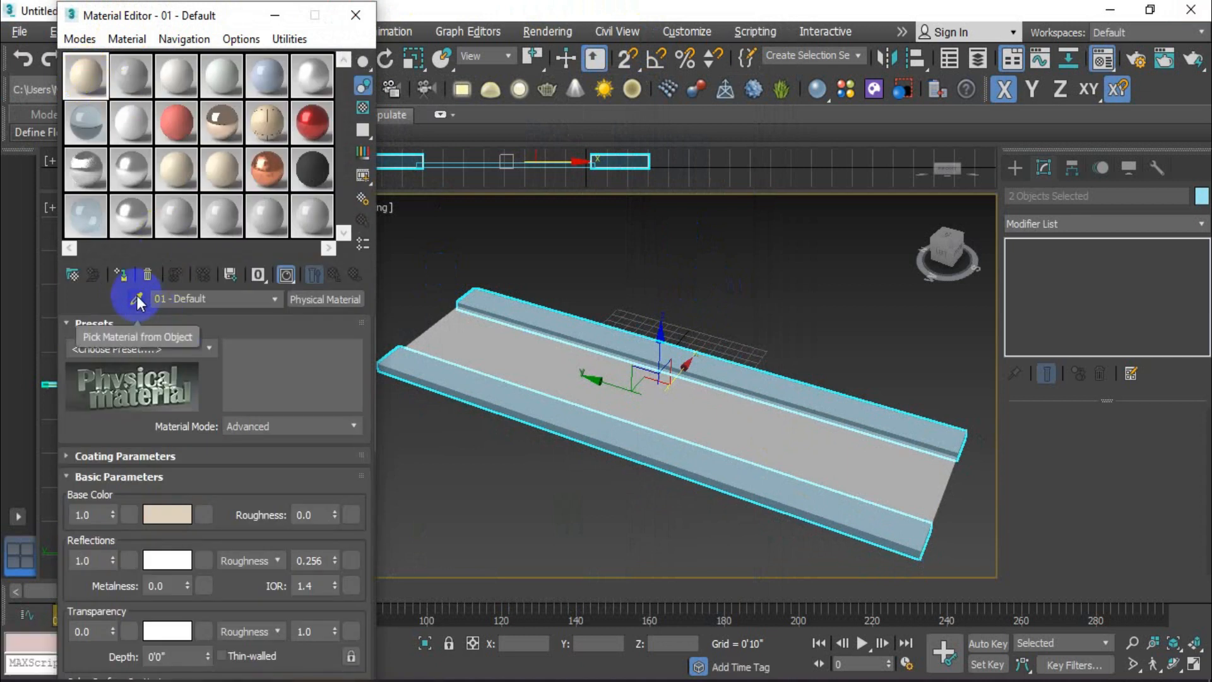
left_click(137, 300)
left_click(574, 369)
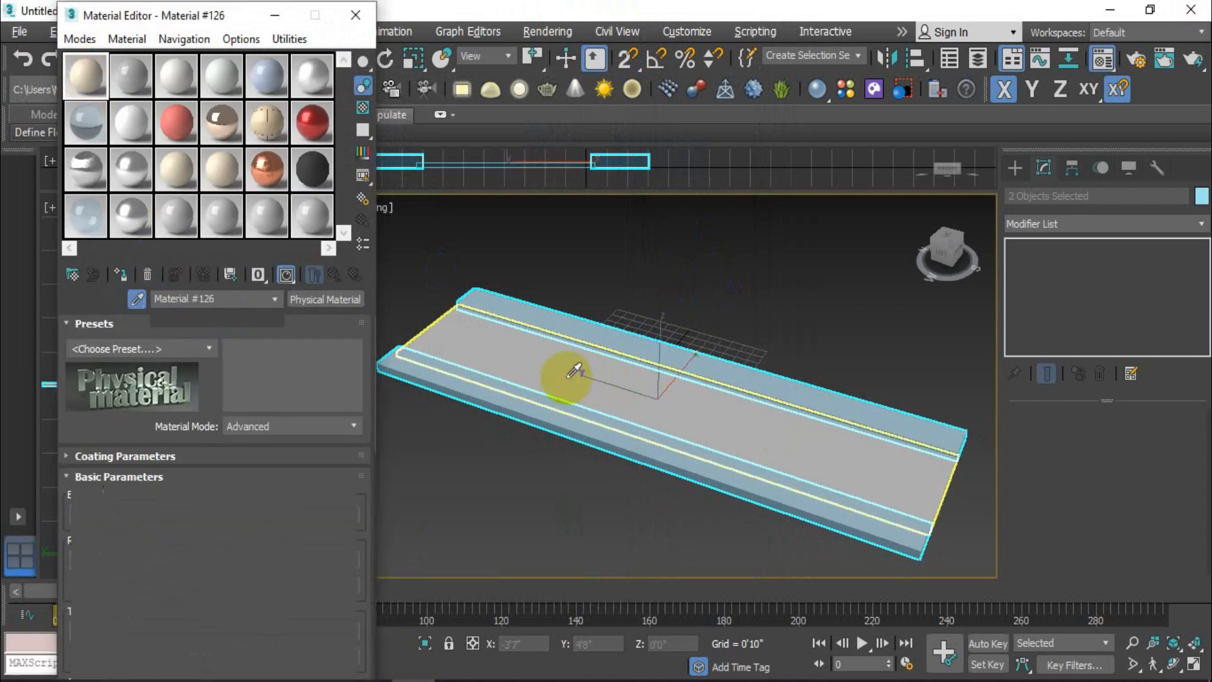
left_click(286, 275)
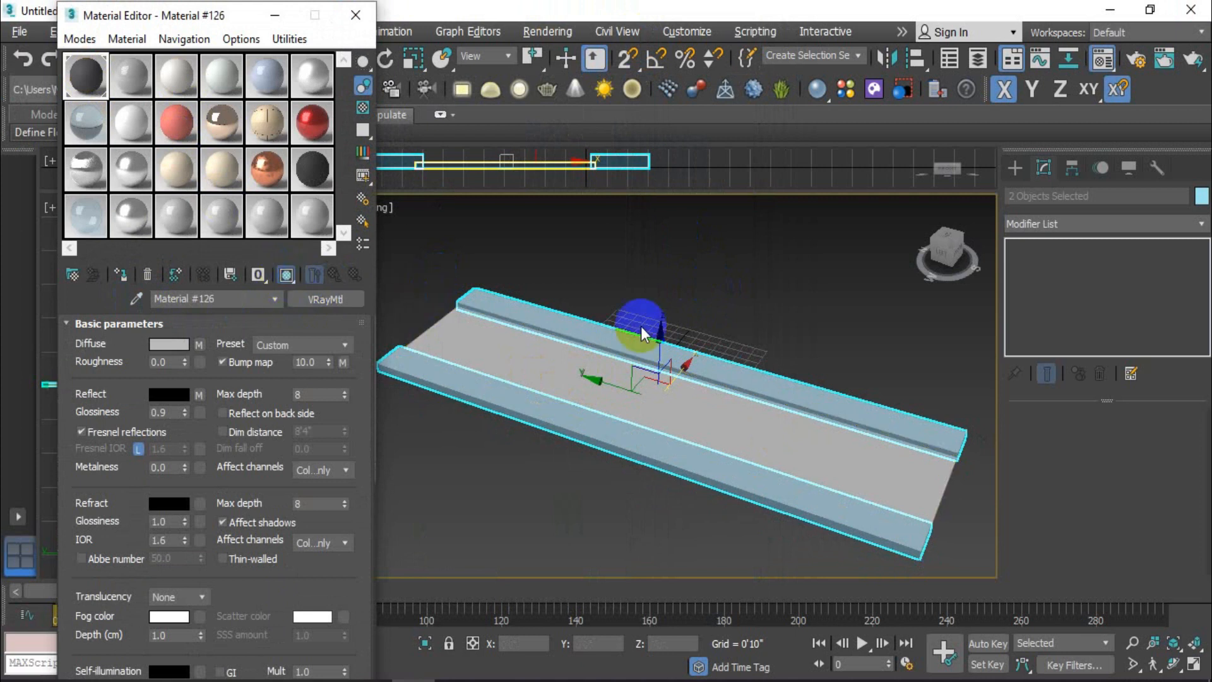
left_click(761, 313)
Sample the sidewalks' tile material into the second Material Editor slot, show it in the viewport and close the editor.
left_click(765, 386)
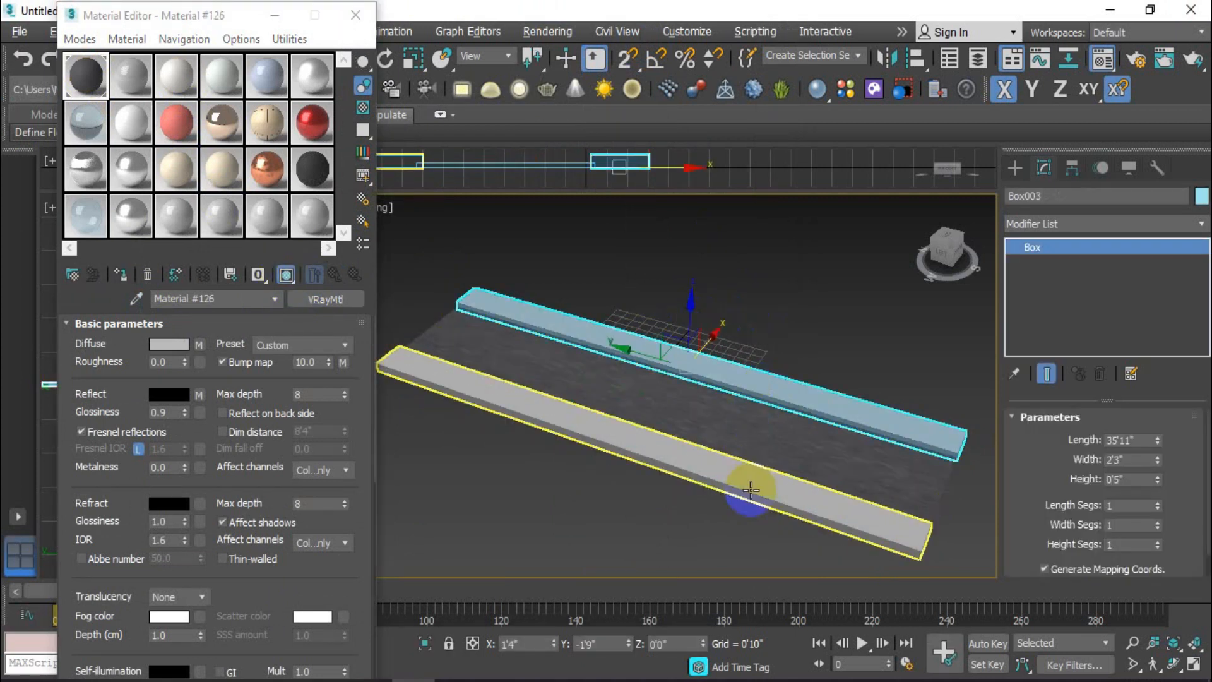
left_click(751, 484, "ctrl")
left_click(126, 77)
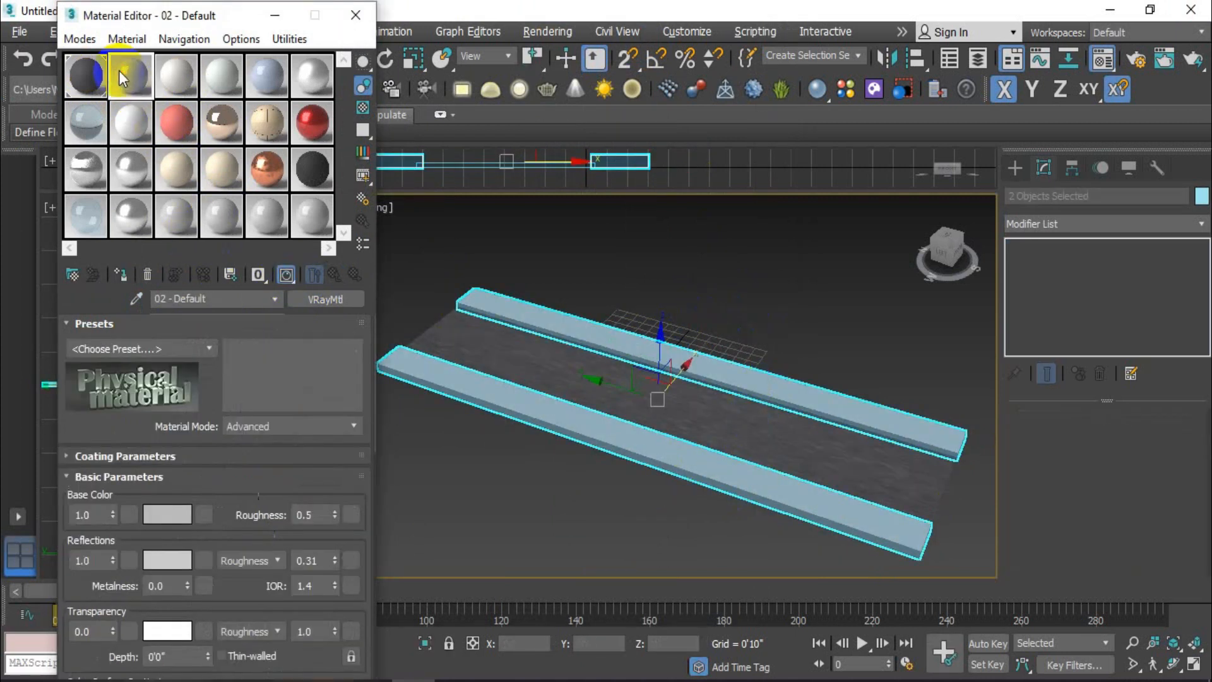
left_click(136, 299)
left_click(517, 386)
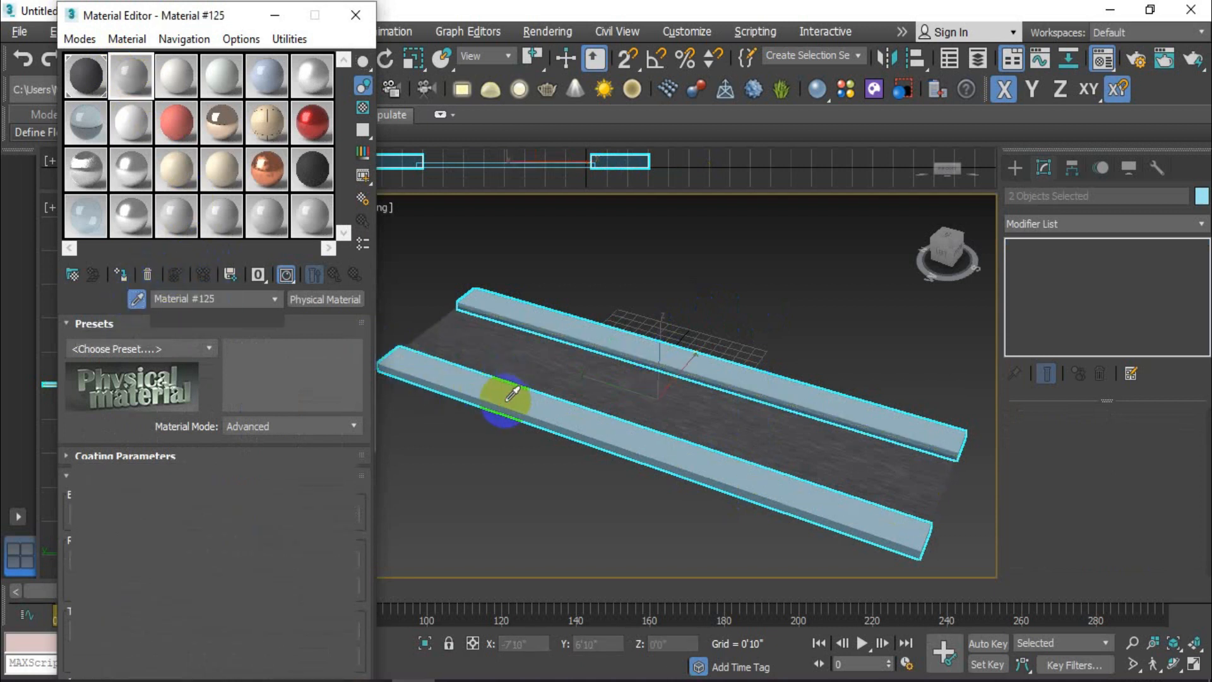
left_click(258, 276)
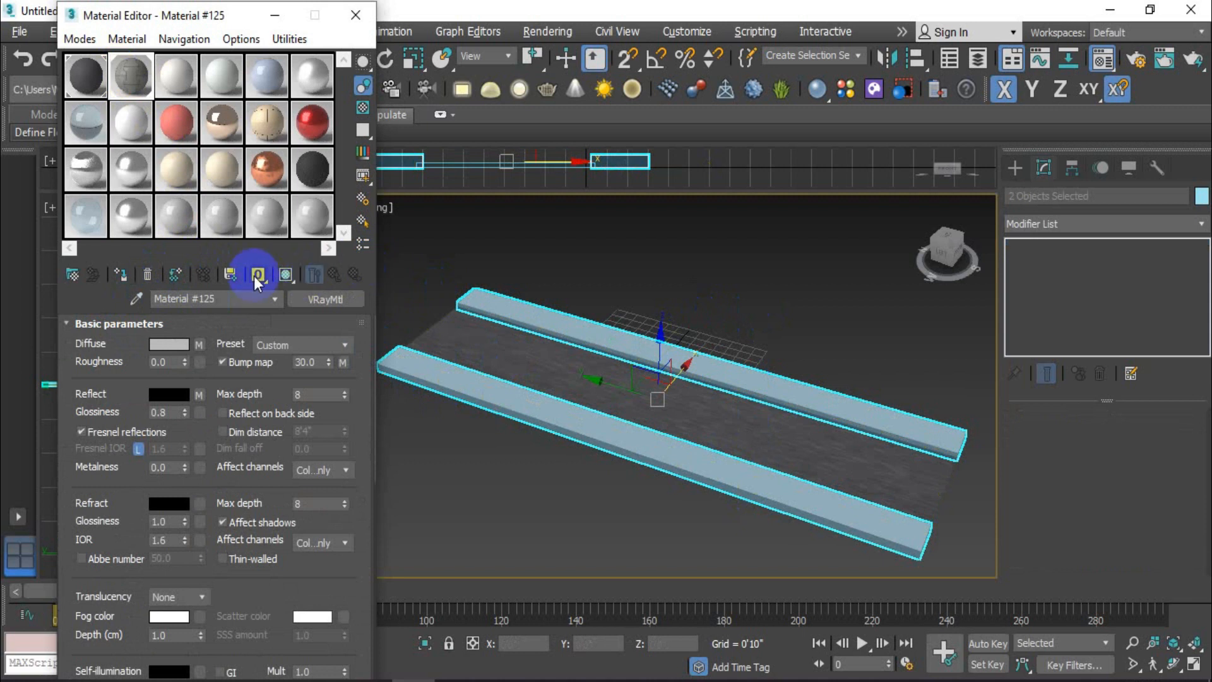
left_click(287, 274)
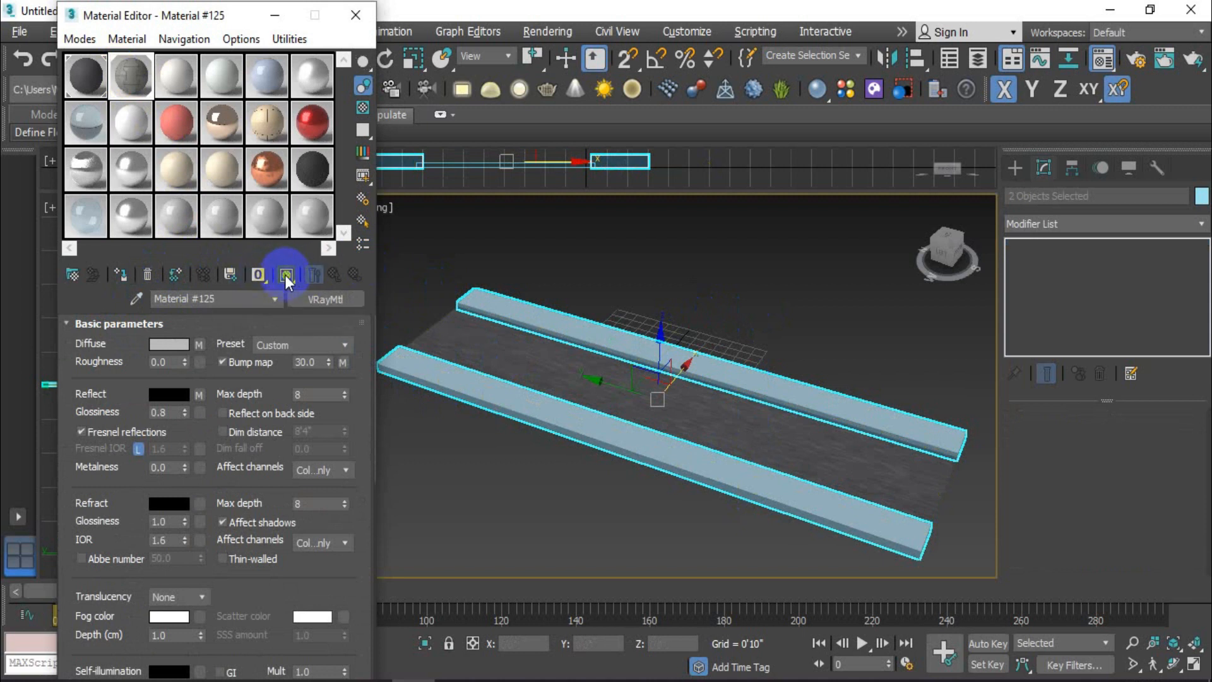
left_click(355, 15)
Add a MapScaler modifier to both sidewalk strips and set its scale to 1'8".
scroll(831, 387, "up", 3)
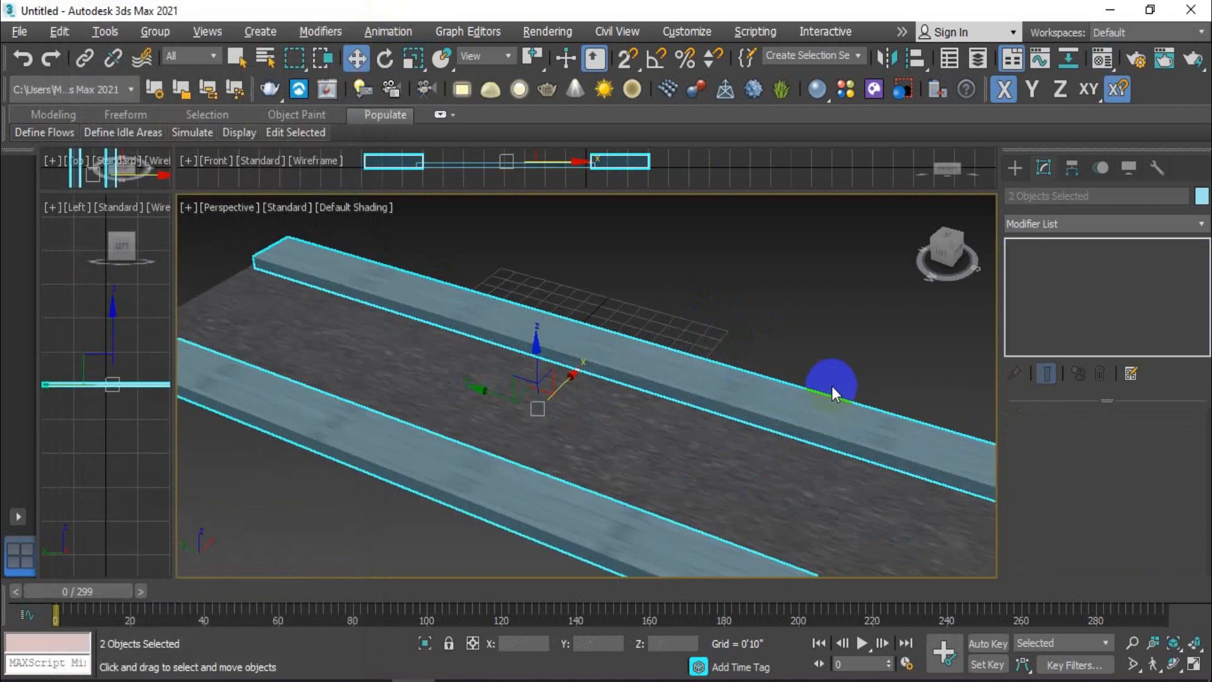
scroll(832, 385, "up", 3)
left_click(1134, 222)
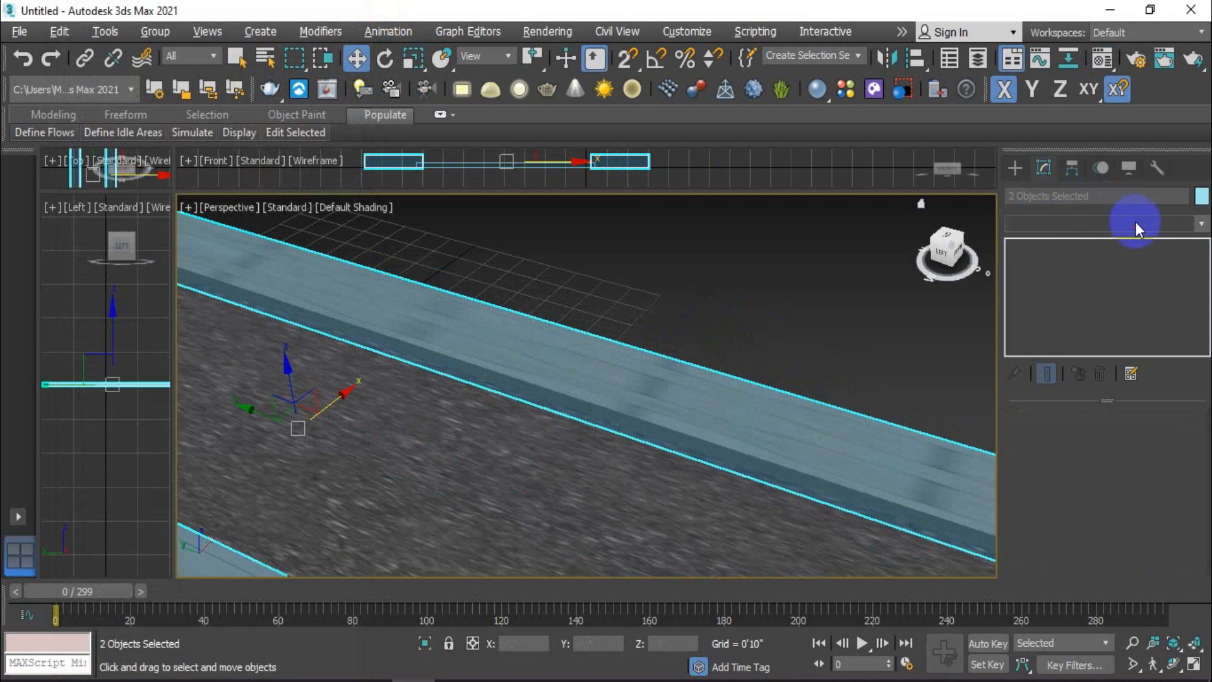
scroll(1074, 558, "down", 5)
scroll(1067, 523, "down", 6)
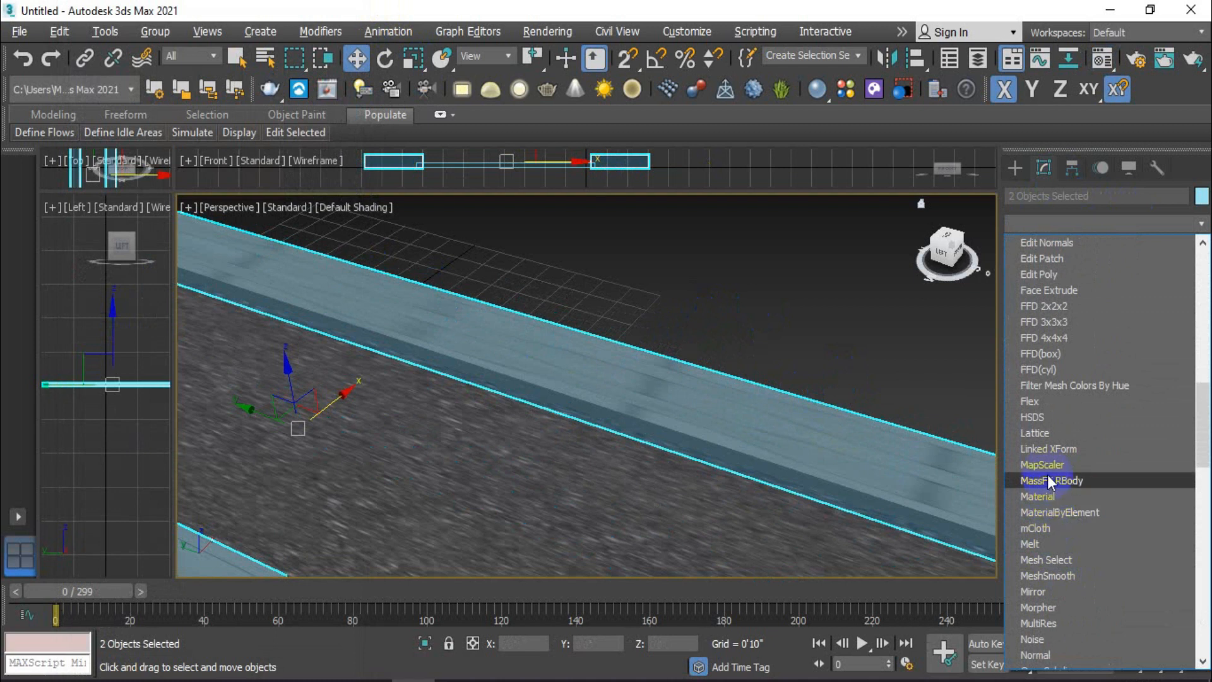
left_click(1063, 464)
scroll(888, 446, "down", 3)
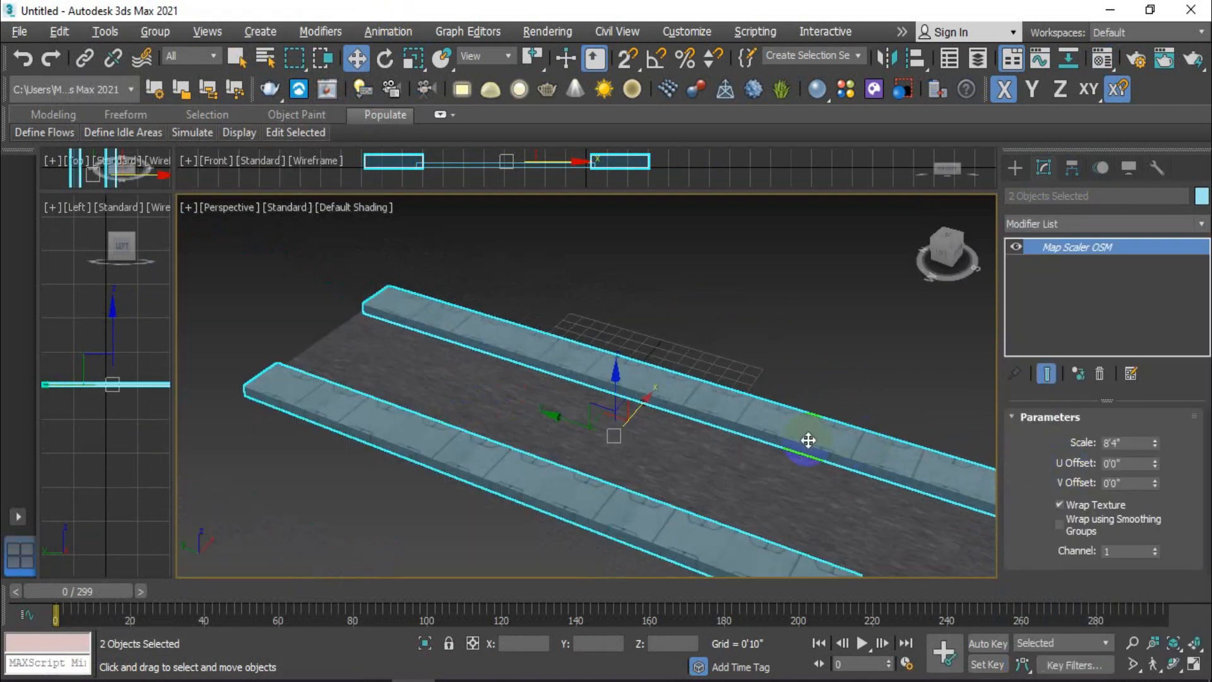
scroll(806, 438, "up", 1)
left_click_drag(1155, 446, 1169, 519)
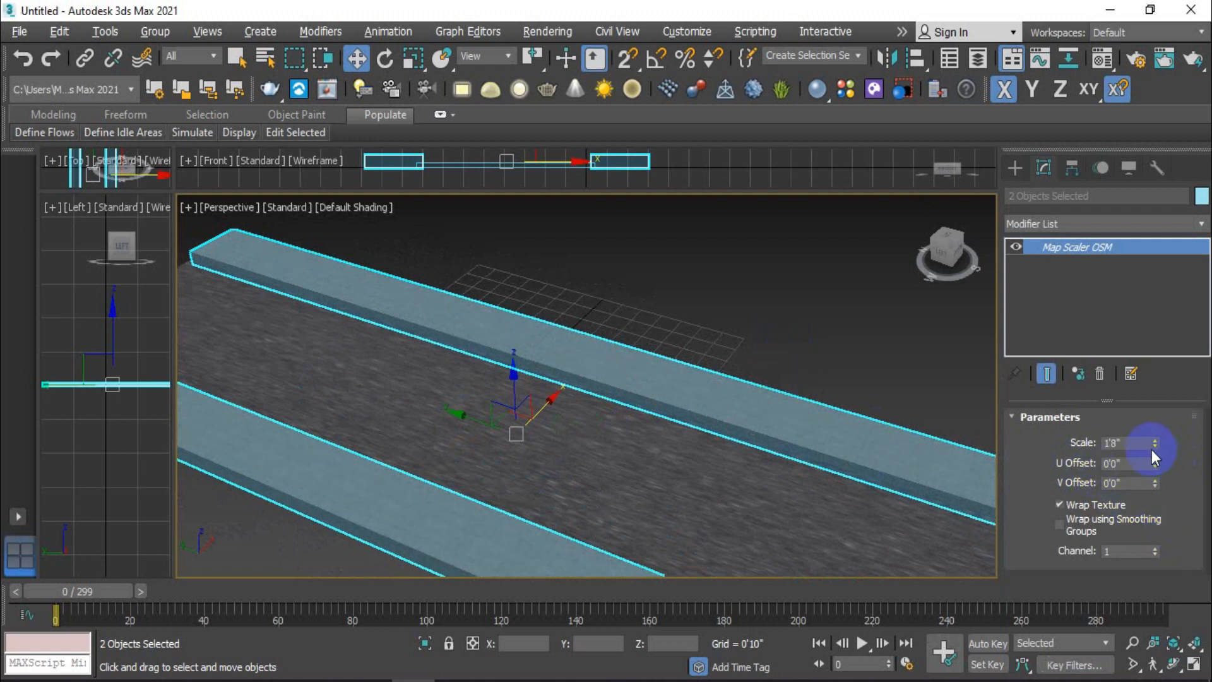
left_click(824, 371)
Add a MapScaler modifier to the road box.
scroll(730, 494, "down", 3)
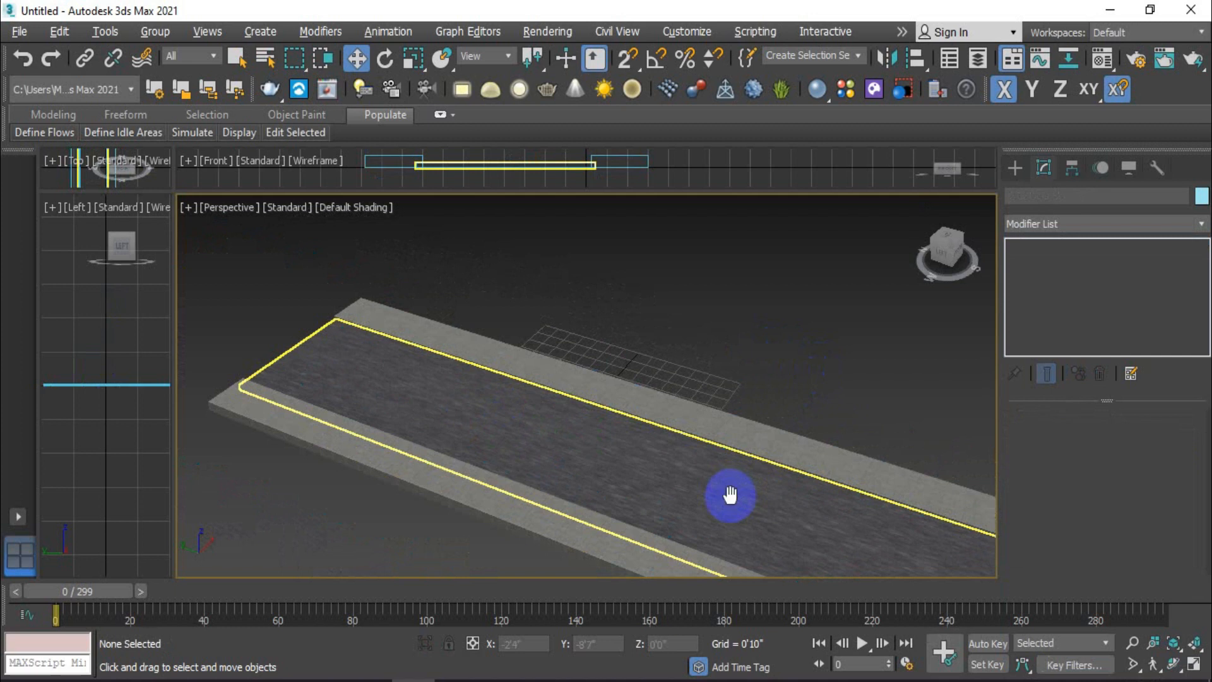
scroll(730, 495, "down", 2)
left_click(669, 426)
left_click(1146, 224)
scroll(1093, 475, "down", 10)
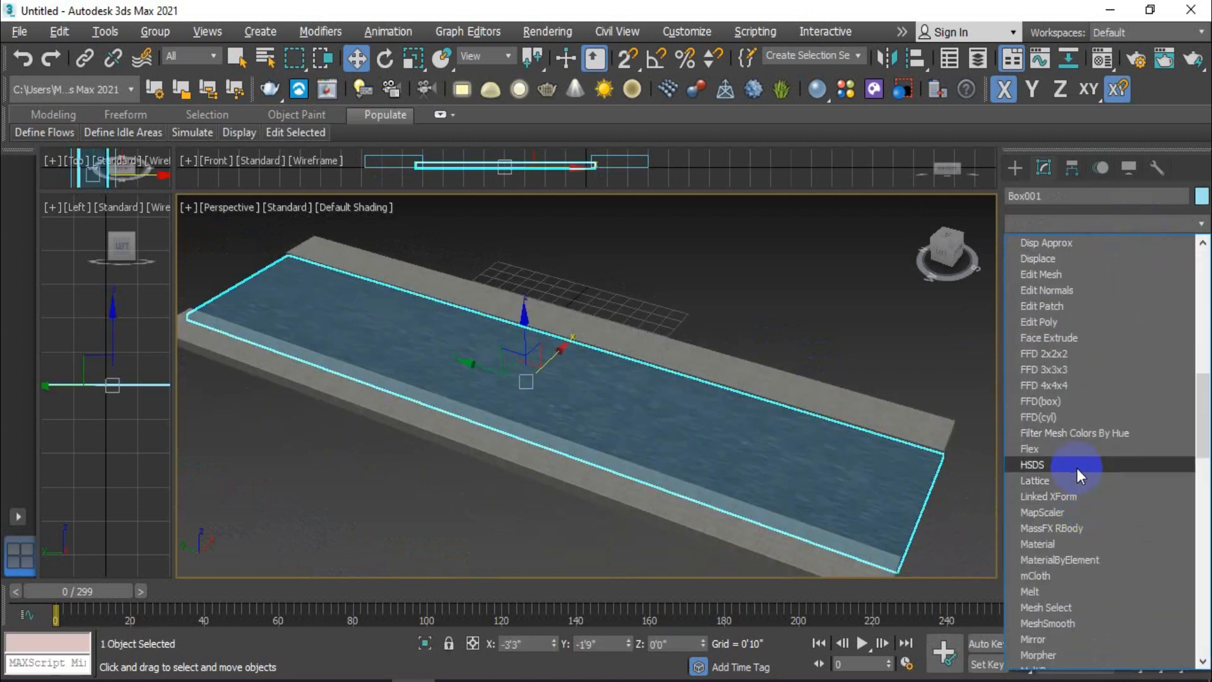
left_click(1077, 512)
left_click(585, 520)
scroll(638, 441, "down", 4)
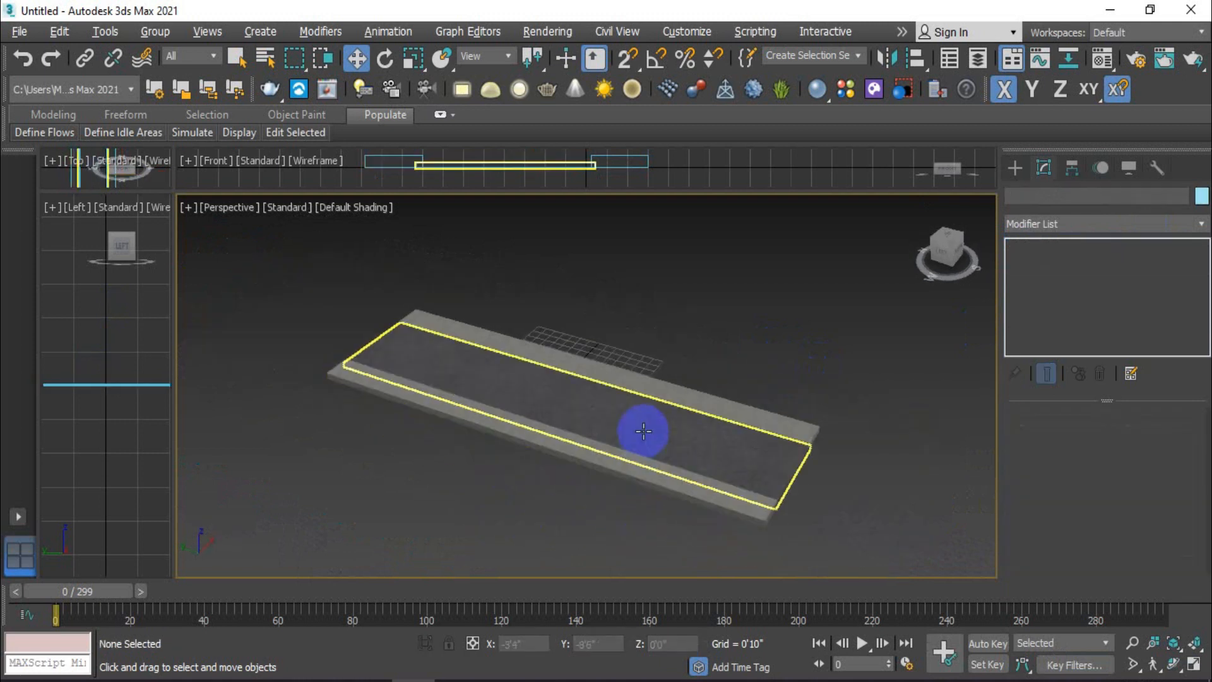
scroll(612, 407, "up", 3)
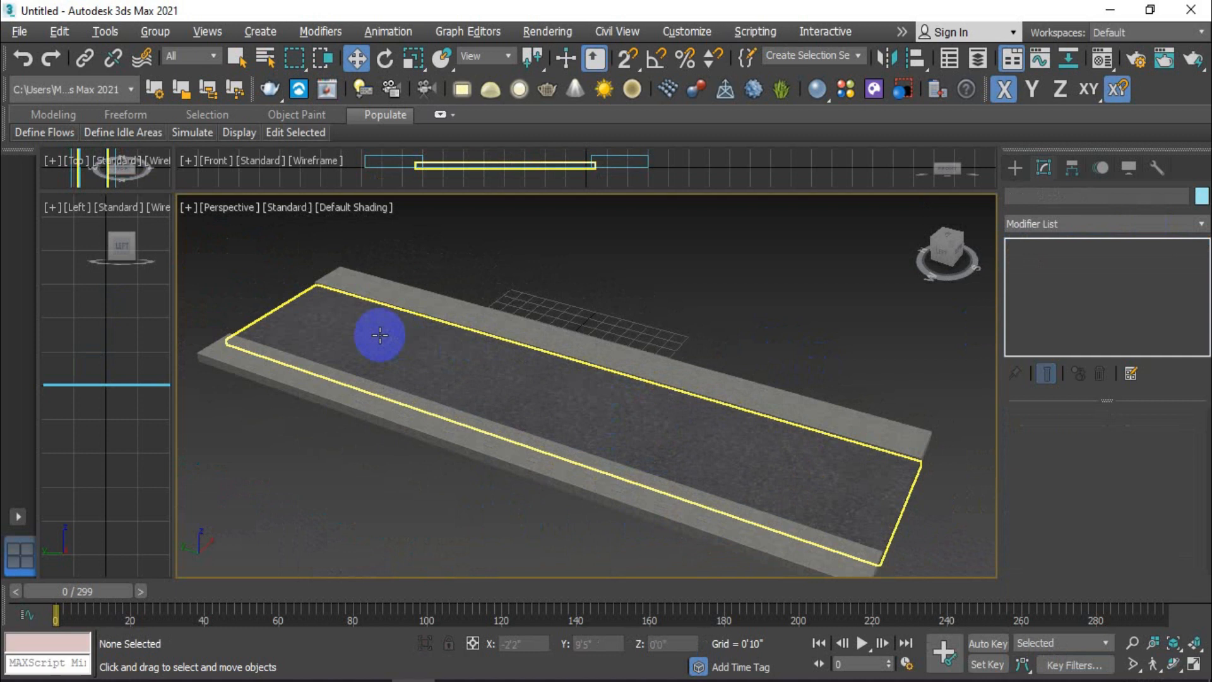
scroll(638, 432, "down", 3)
scroll(634, 428, "up", 2)
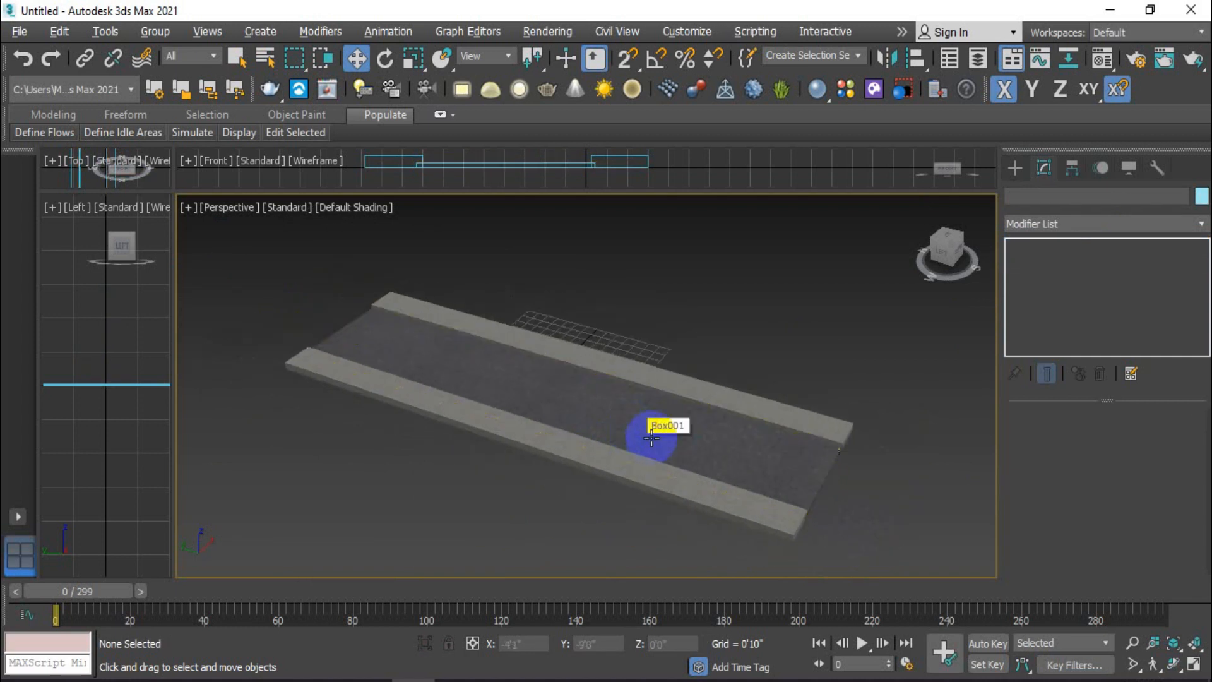
Create a Populate flow 22.966 wide along the road's centreline, from one end of the road to the other.
mouse_move(50, 135)
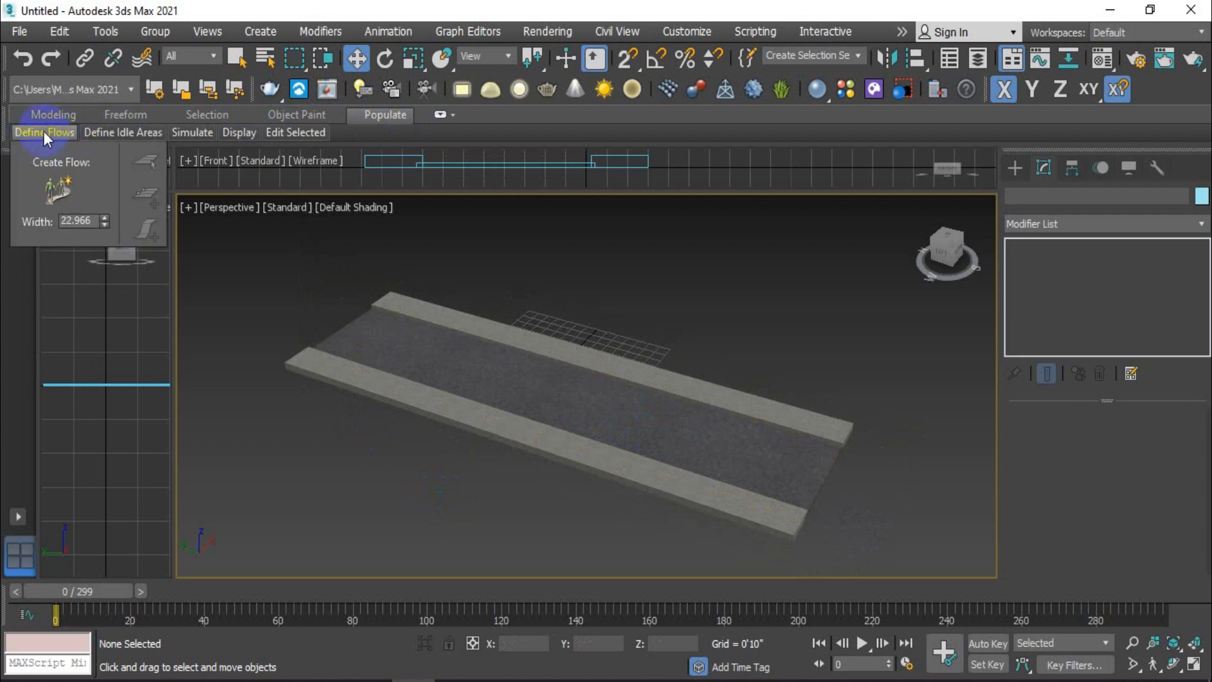
left_click(59, 192)
scroll(297, 306, "down", 2)
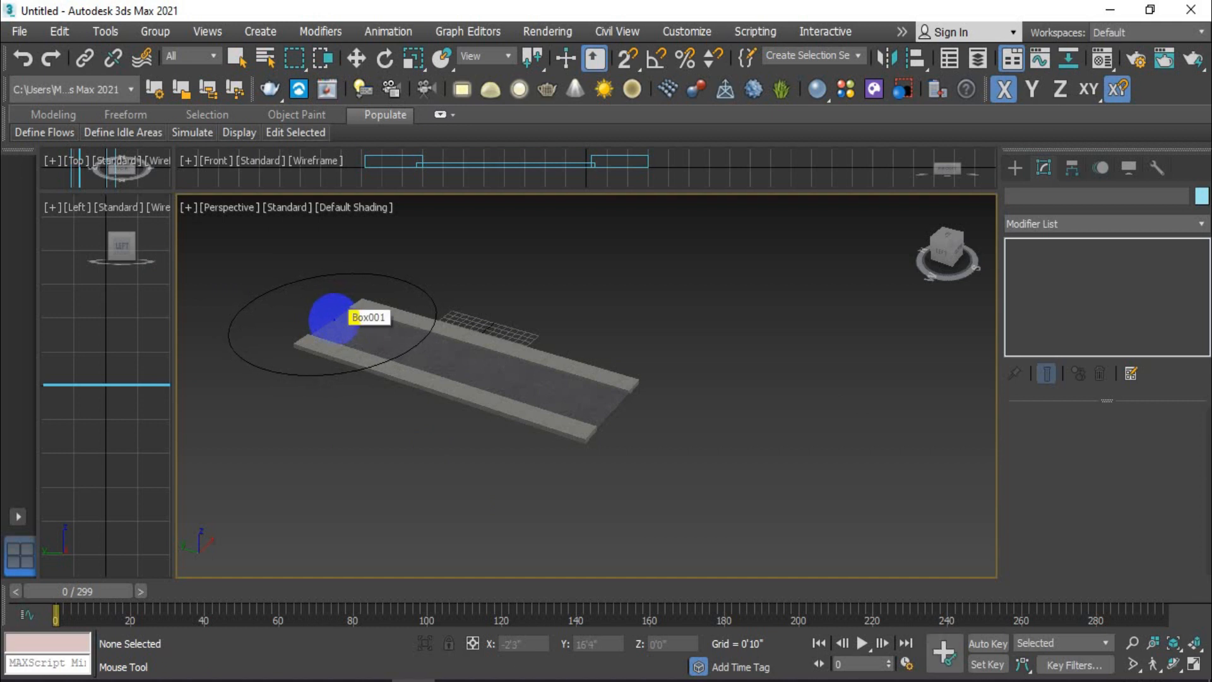
left_click(333, 320)
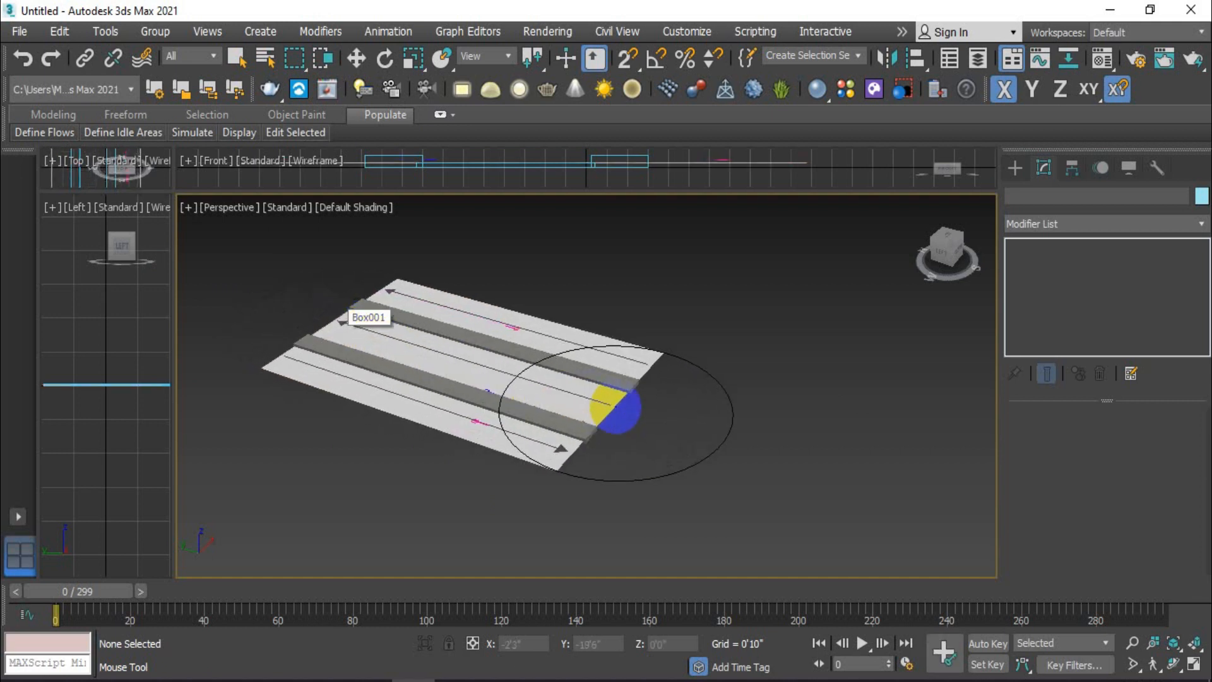
left_click(615, 408)
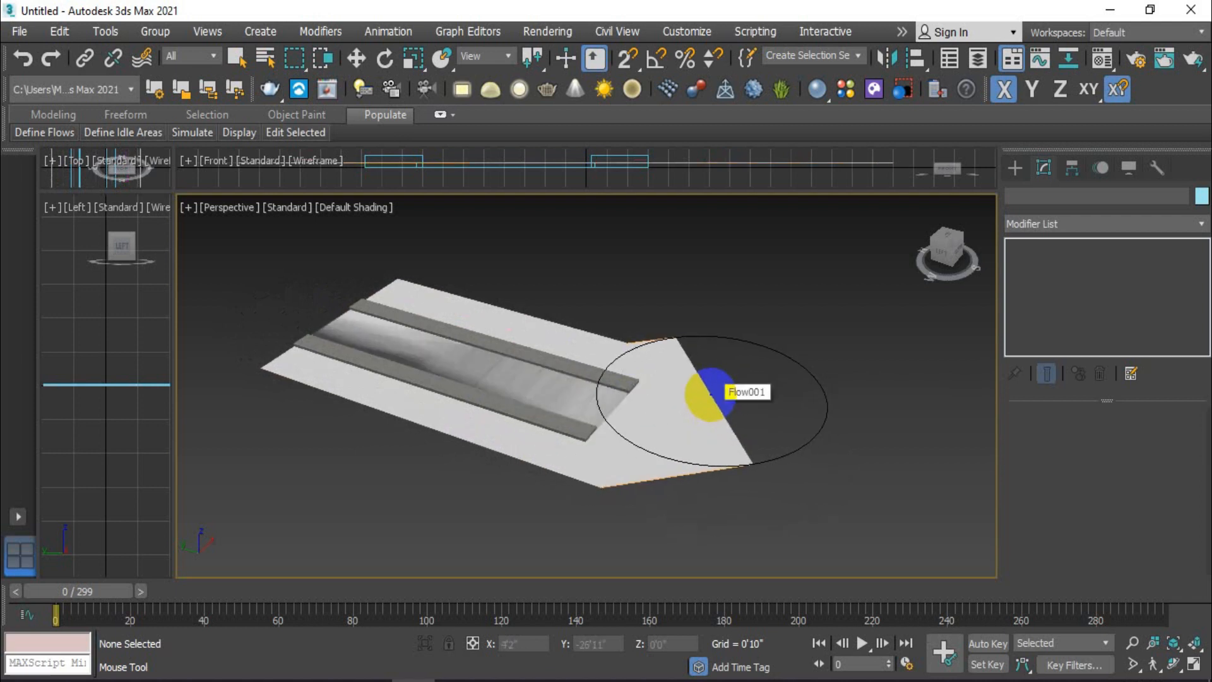
right_click(704, 393)
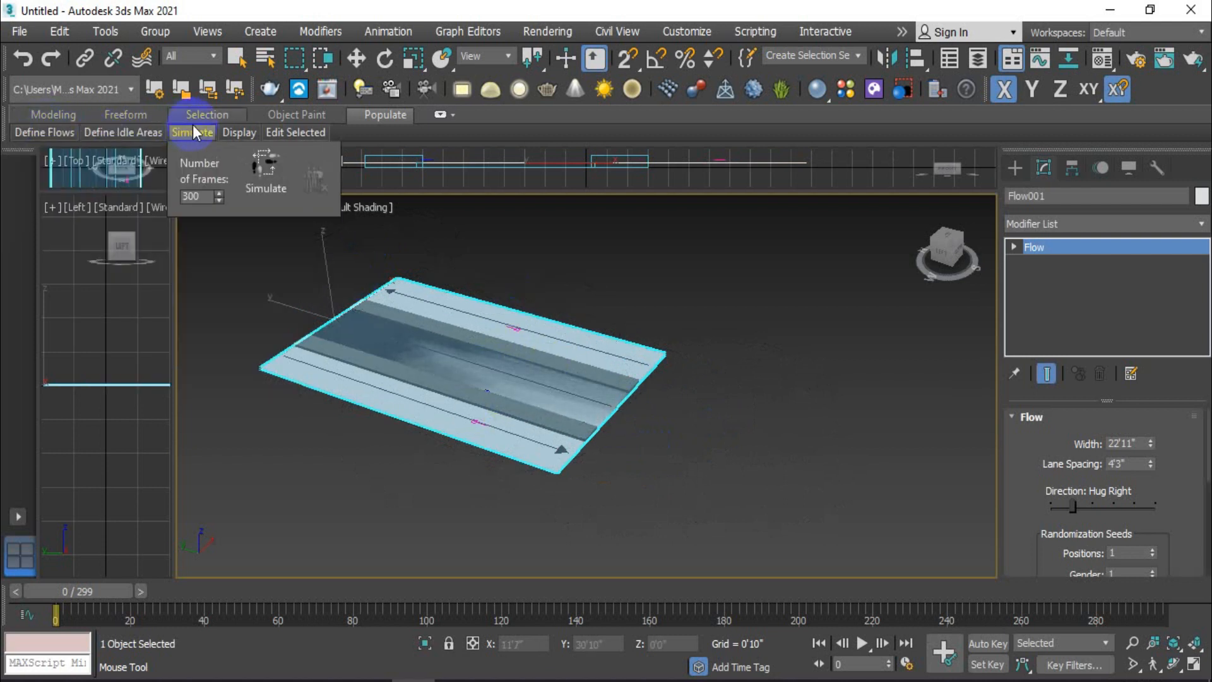
Simulate pedestrians on the wide flow over 300 frames.
mouse_move(225, 134)
left_click(265, 166)
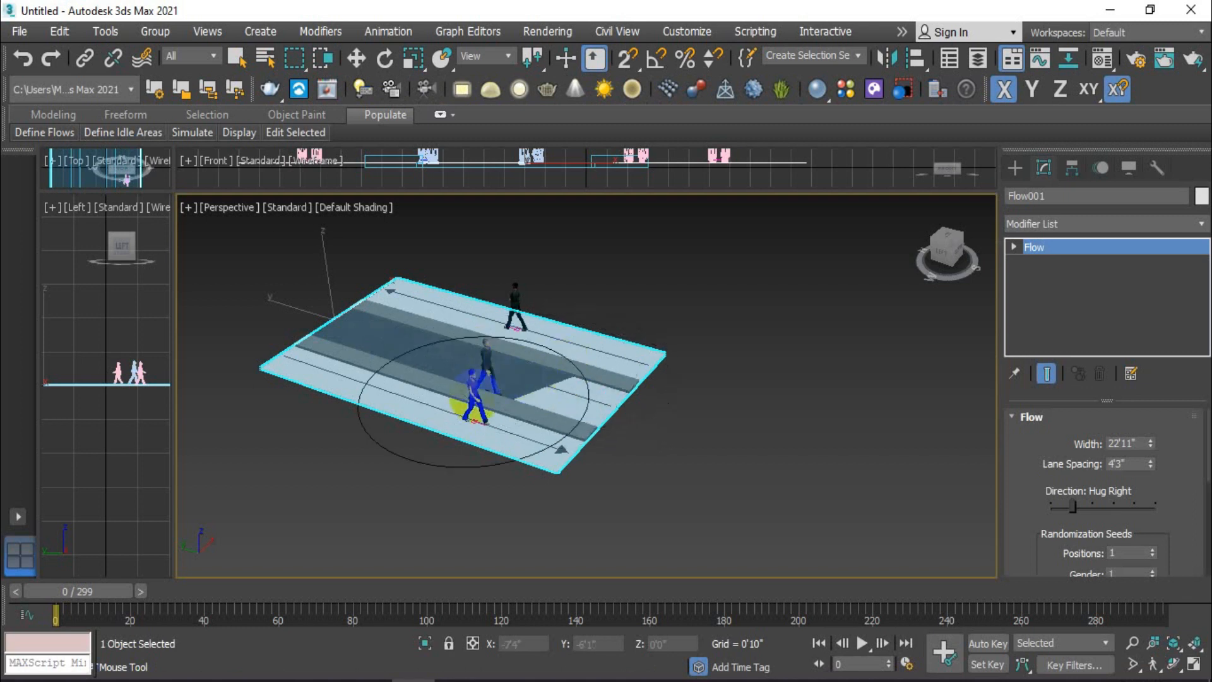
scroll(441, 363, "up", 3)
scroll(441, 363, "down", 4)
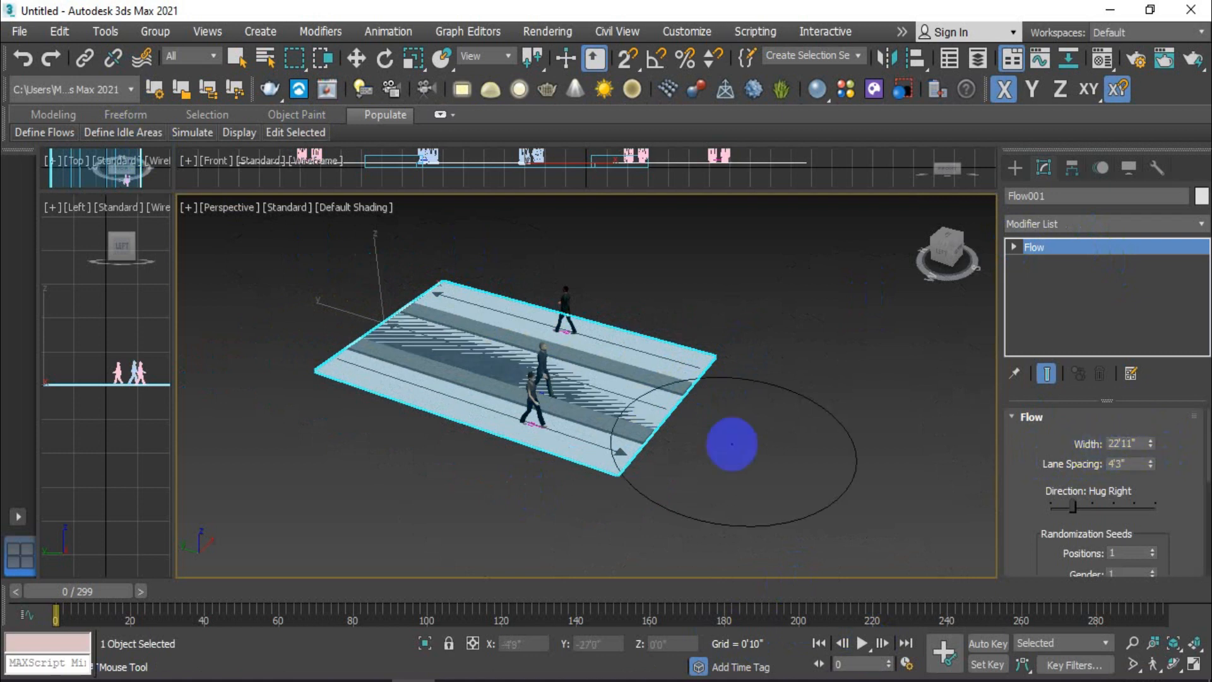
Reduce the flow's width so that it fits between the two sidewalks, and deselect it.
scroll(627, 378, "up", 3)
left_click_drag(1152, 445, 1165, 517)
left_click(972, 556)
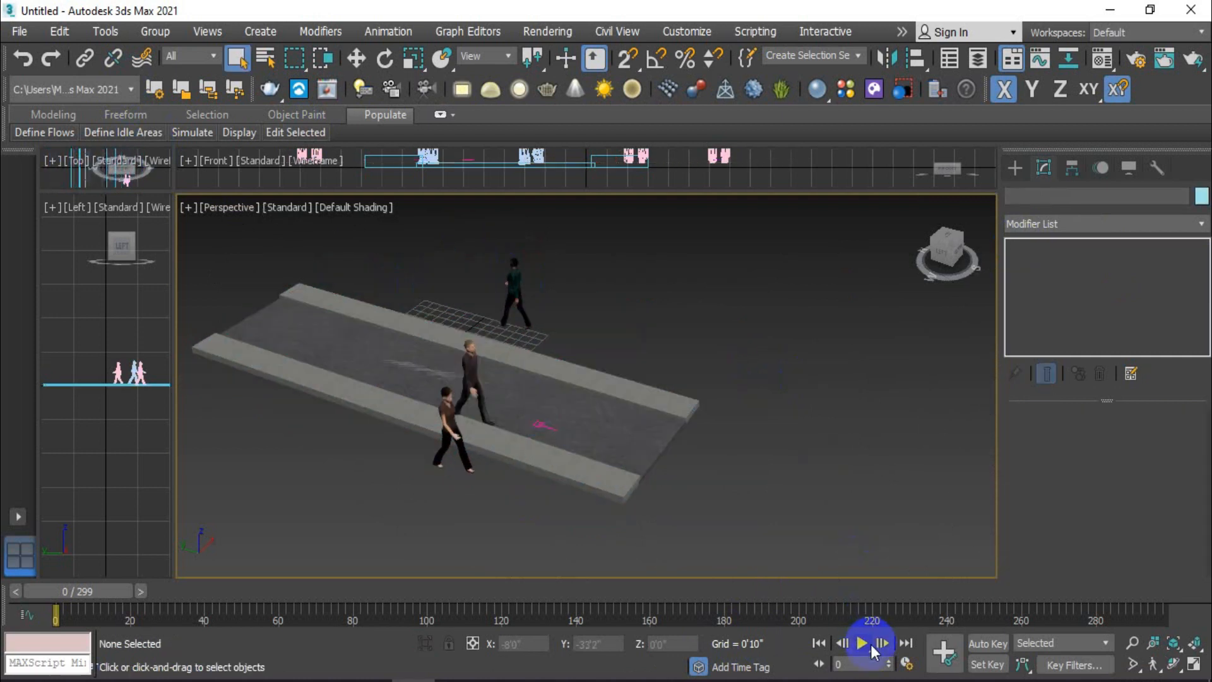
Play the pedestrian animation to check how the people walk relative to the road, and stop the playback.
left_click(862, 643)
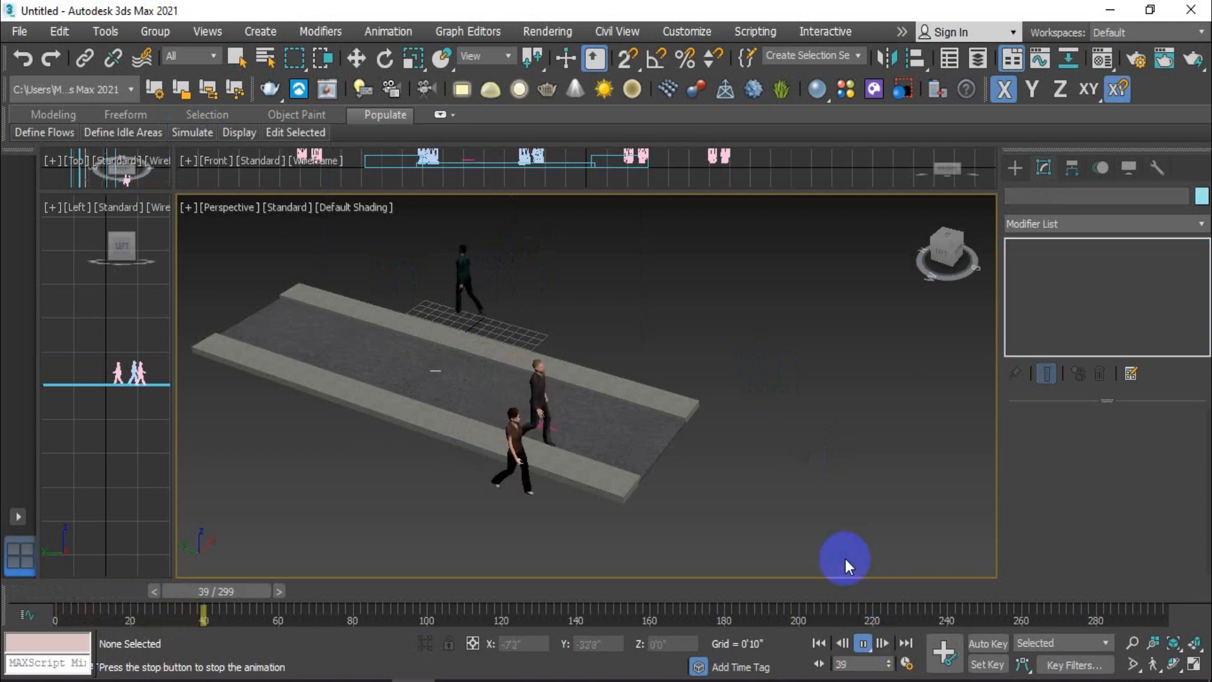
left_click(863, 644)
left_click(660, 376)
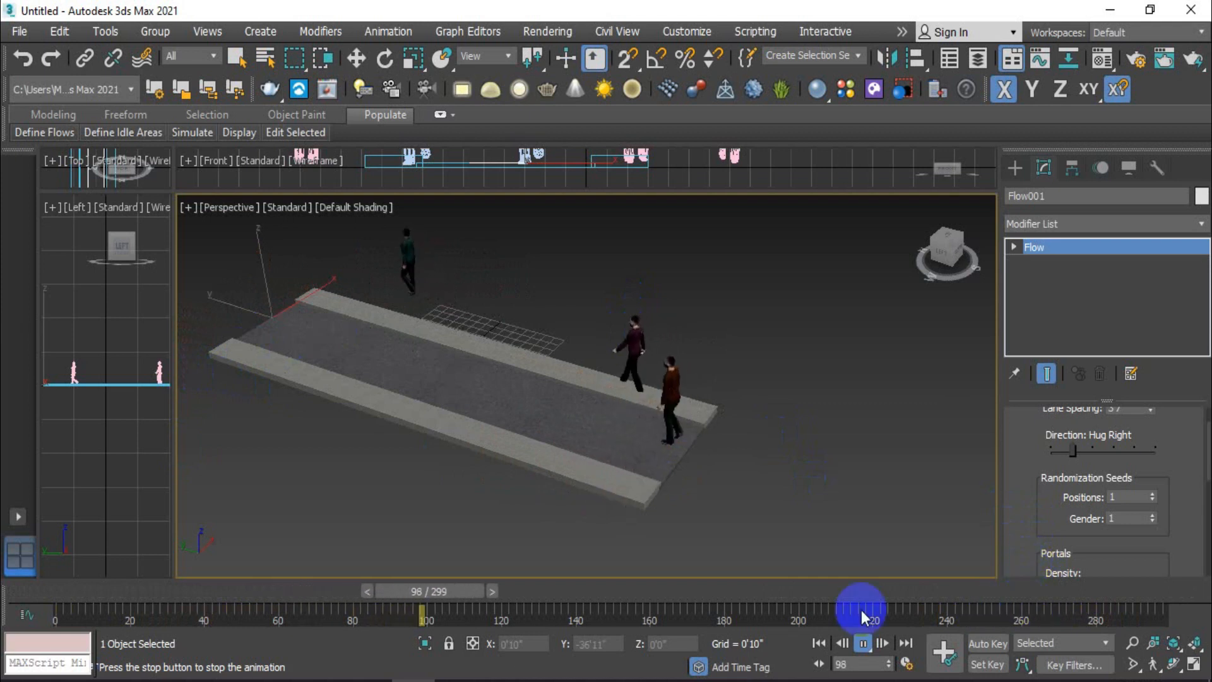
left_click(862, 643)
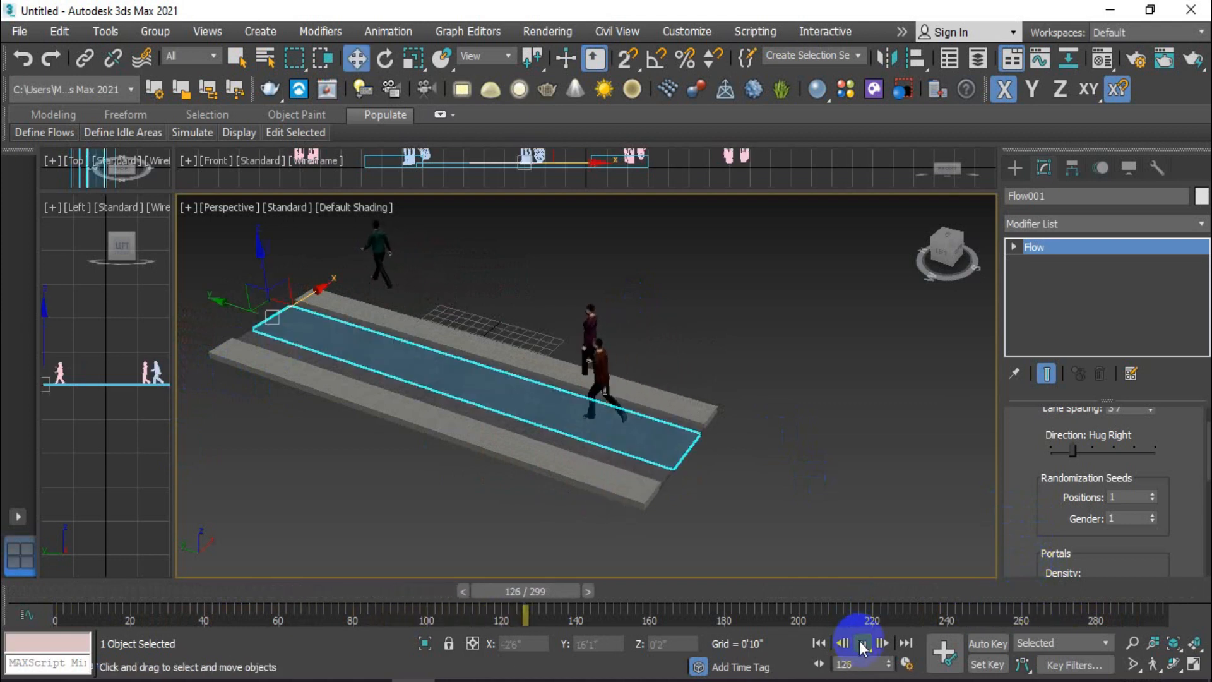
Delete the narrowed flow and its simulated pedestrians from the scene.
left_click(383, 348)
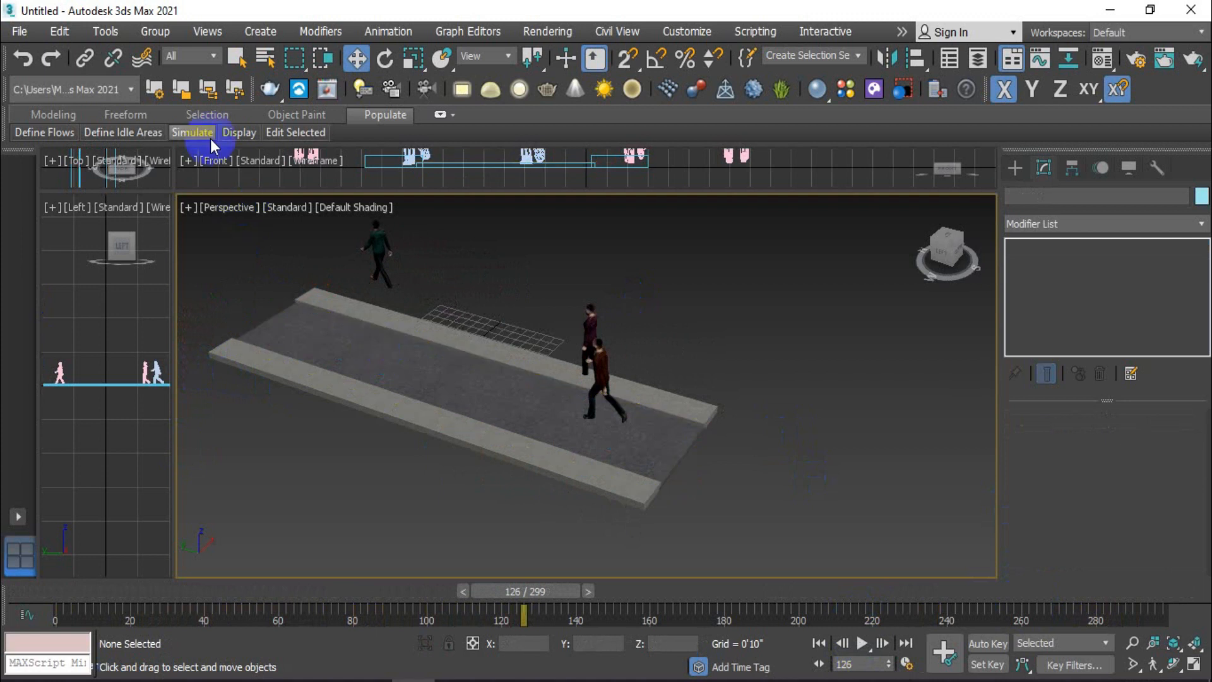
mouse_move(213, 135)
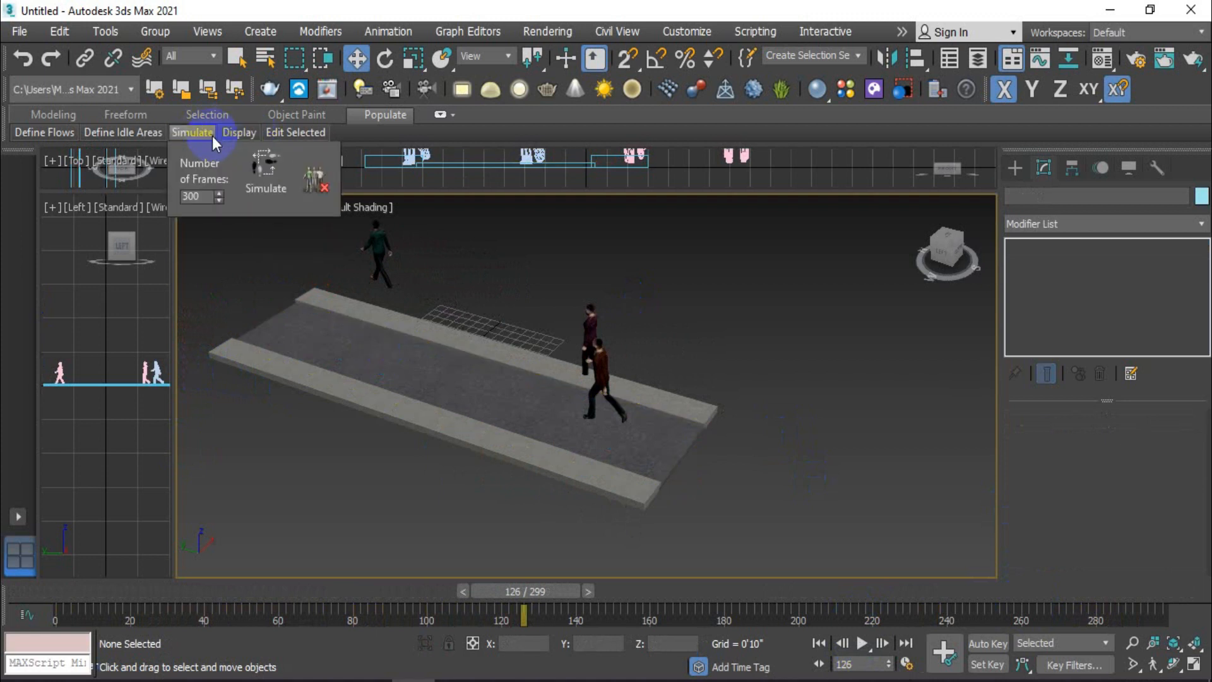
left_click(301, 183)
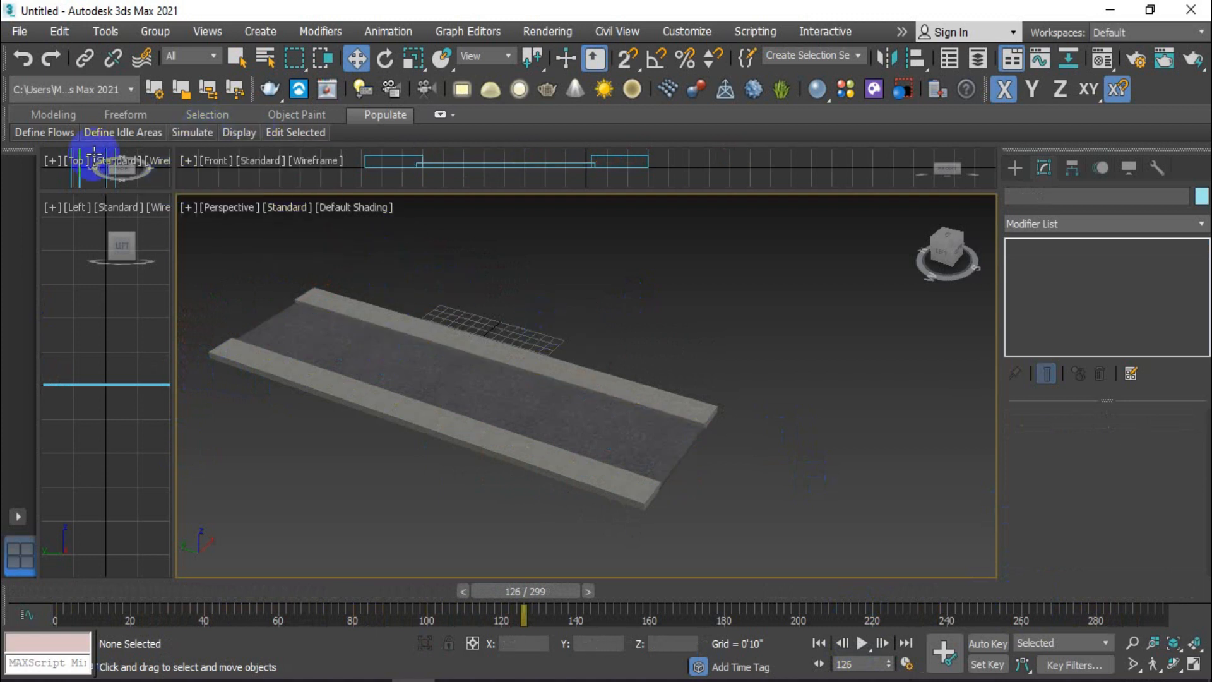
Start a new Populate flow and set its width to 5'0".
mouse_move(52, 135)
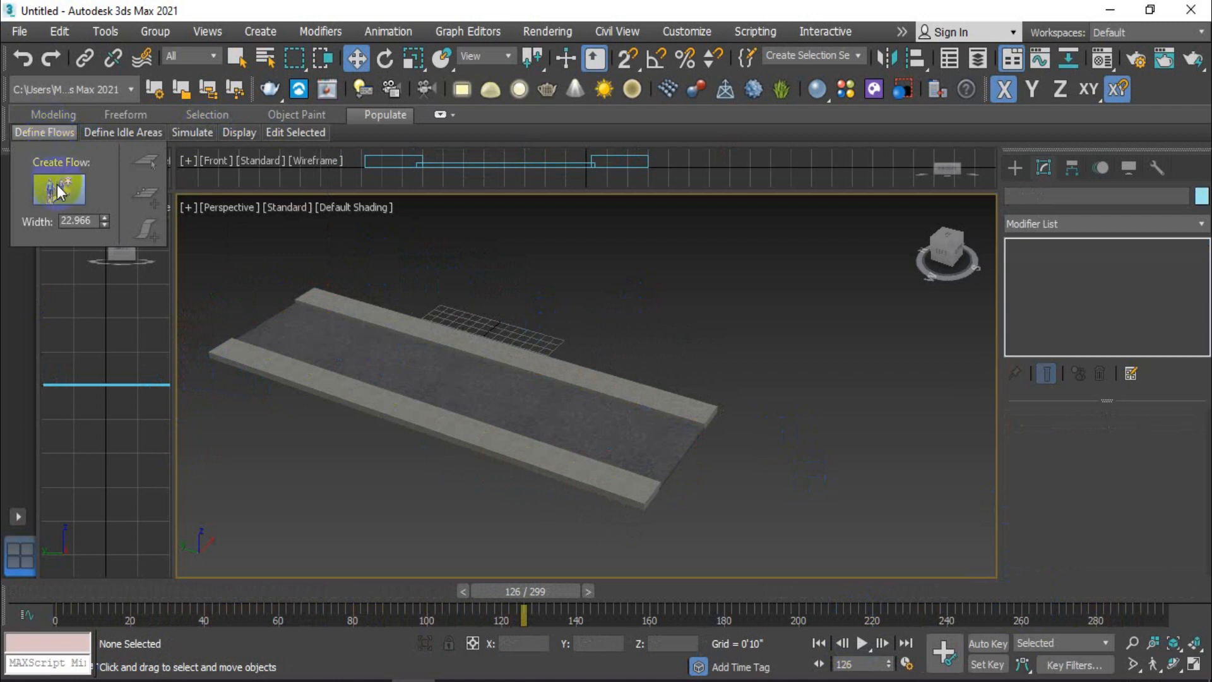
left_click_drag(93, 220, 41, 218)
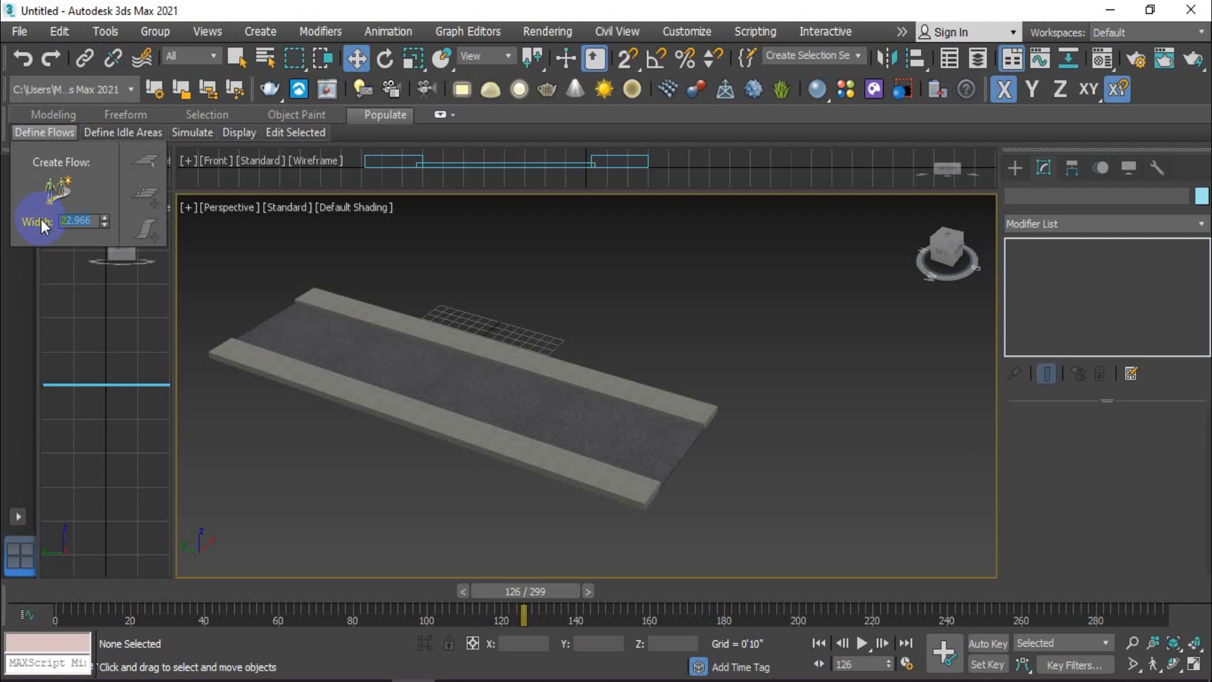
type("5")
key("Escape")
left_click(63, 192)
left_click_drag(101, 226, 138, 558)
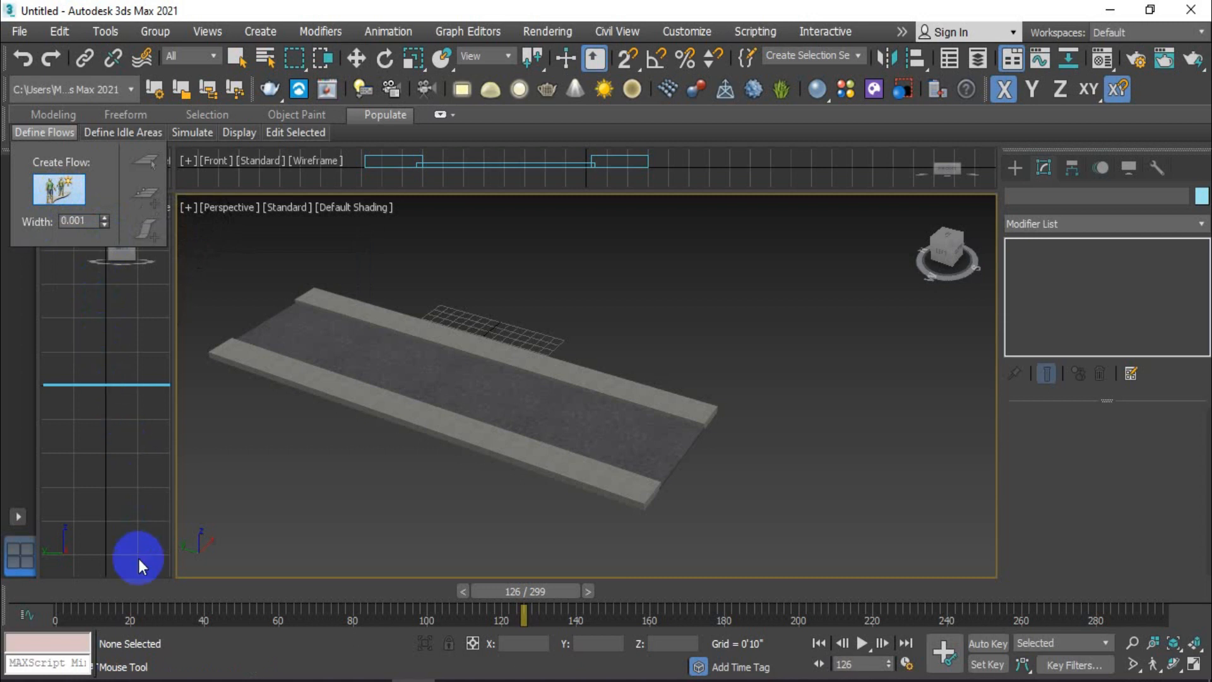
left_click_drag(104, 218, 105, 191)
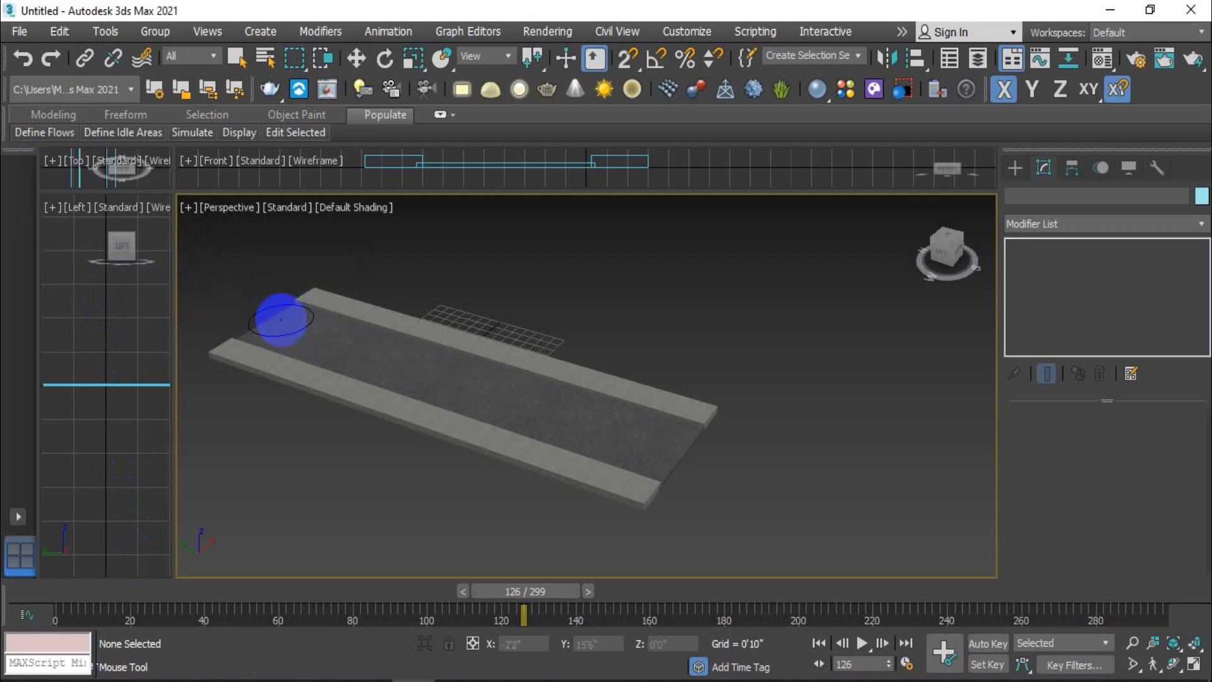
Draw the flow along the middle of the road from one end to the other and end the flow creation.
left_click(265, 323)
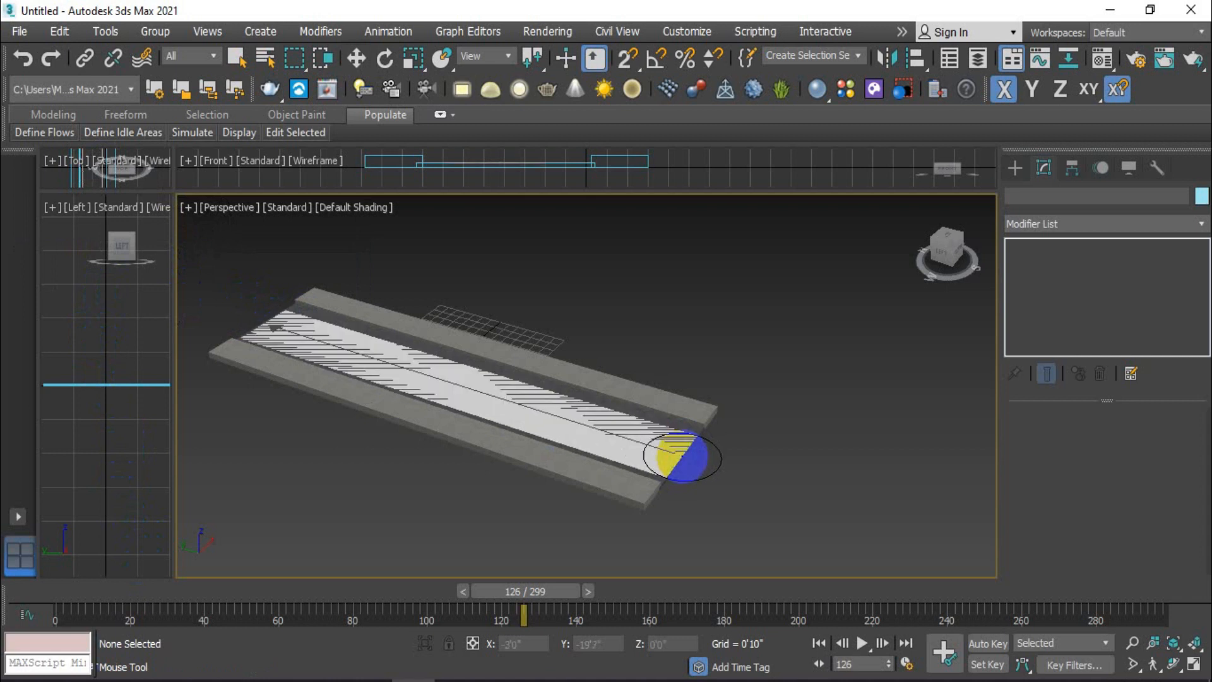
left_click(672, 454)
right_click(694, 436)
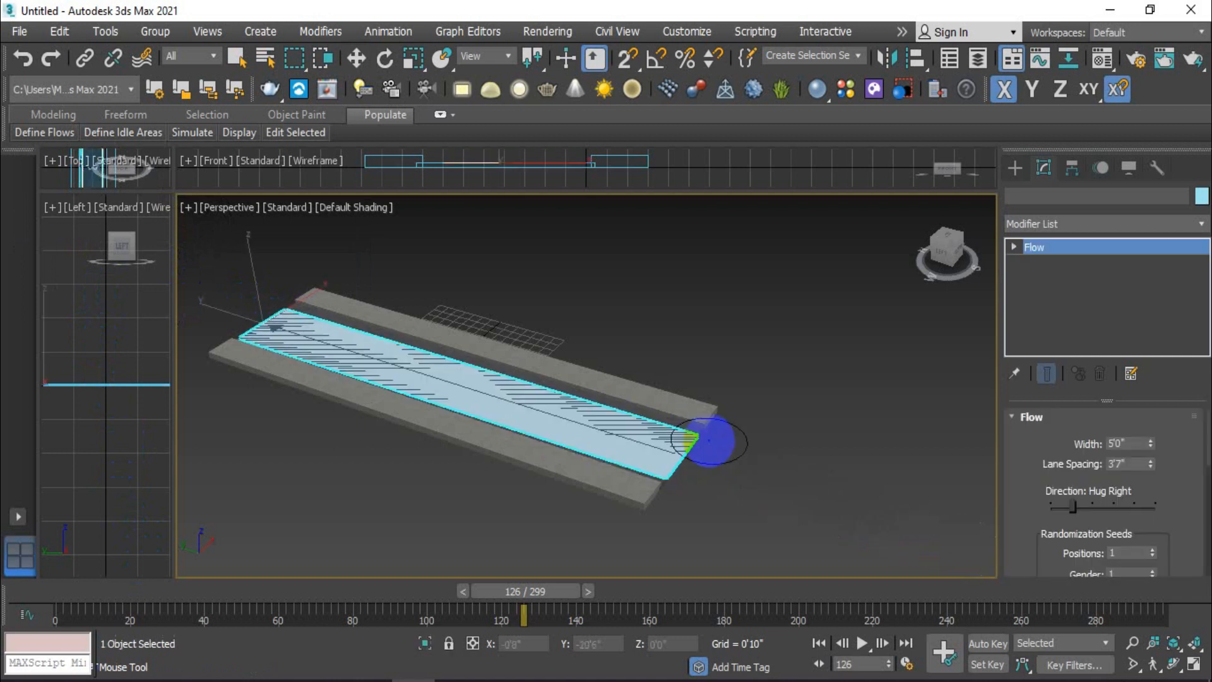
left_click(236, 57)
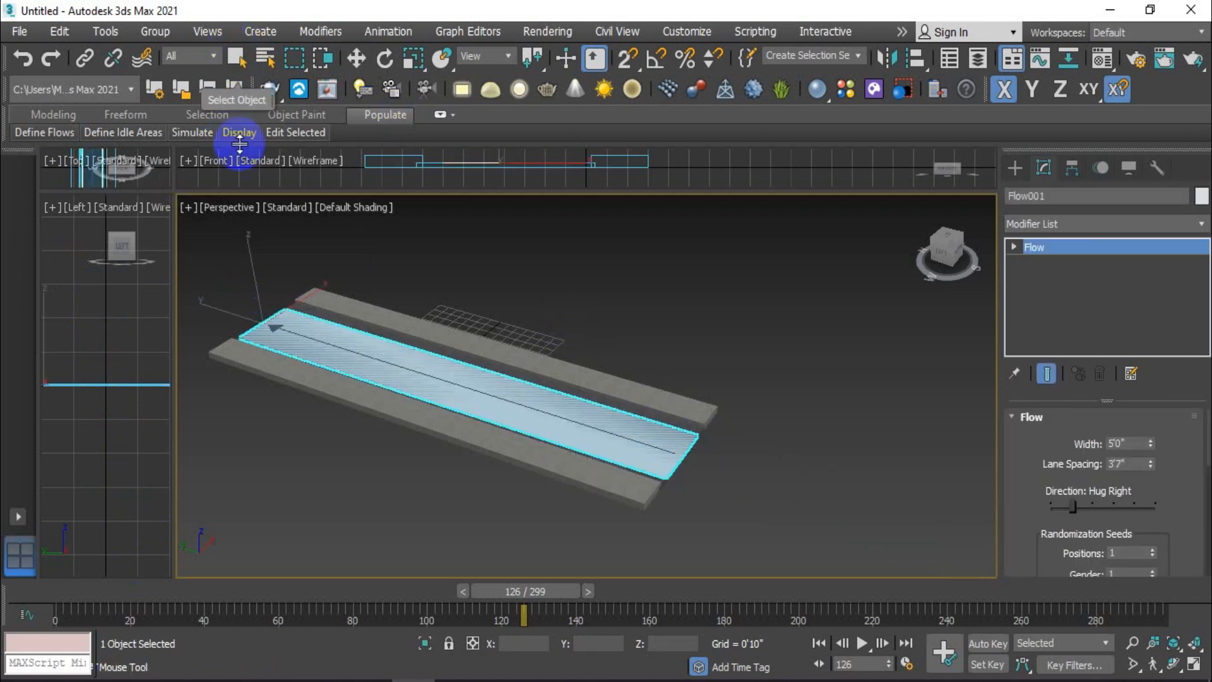
Simulate pedestrians on the new road flow over 300 frames and play the animation.
mouse_move(197, 130)
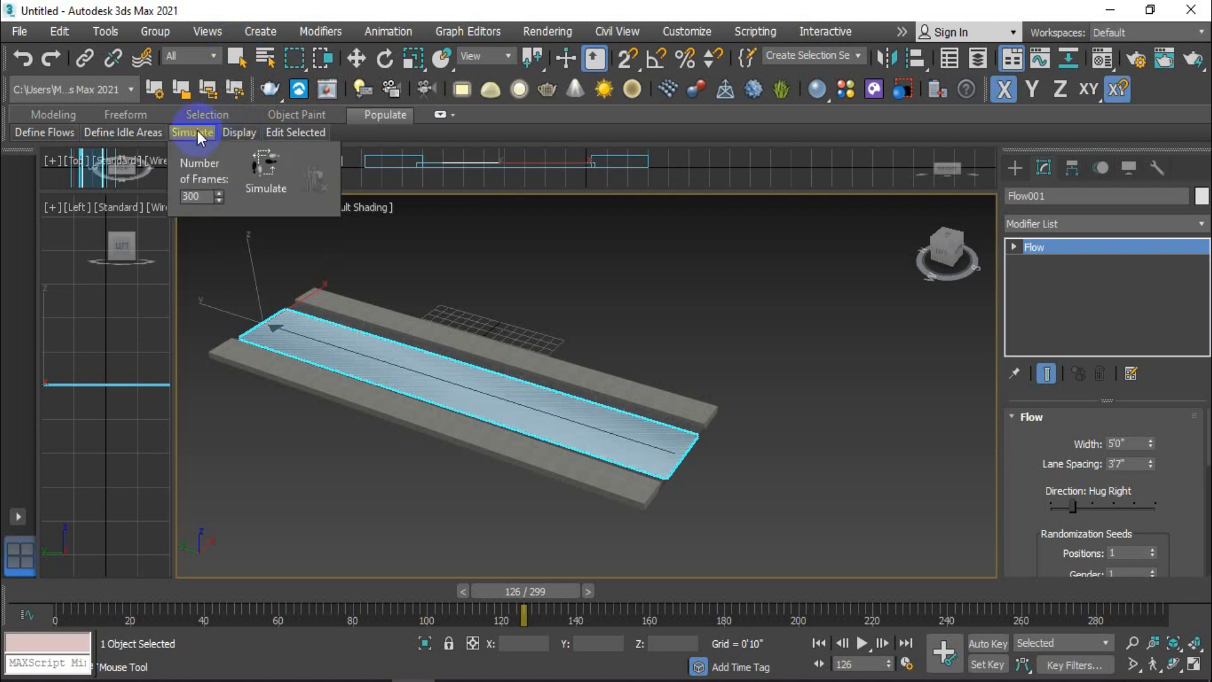
left_click(263, 169)
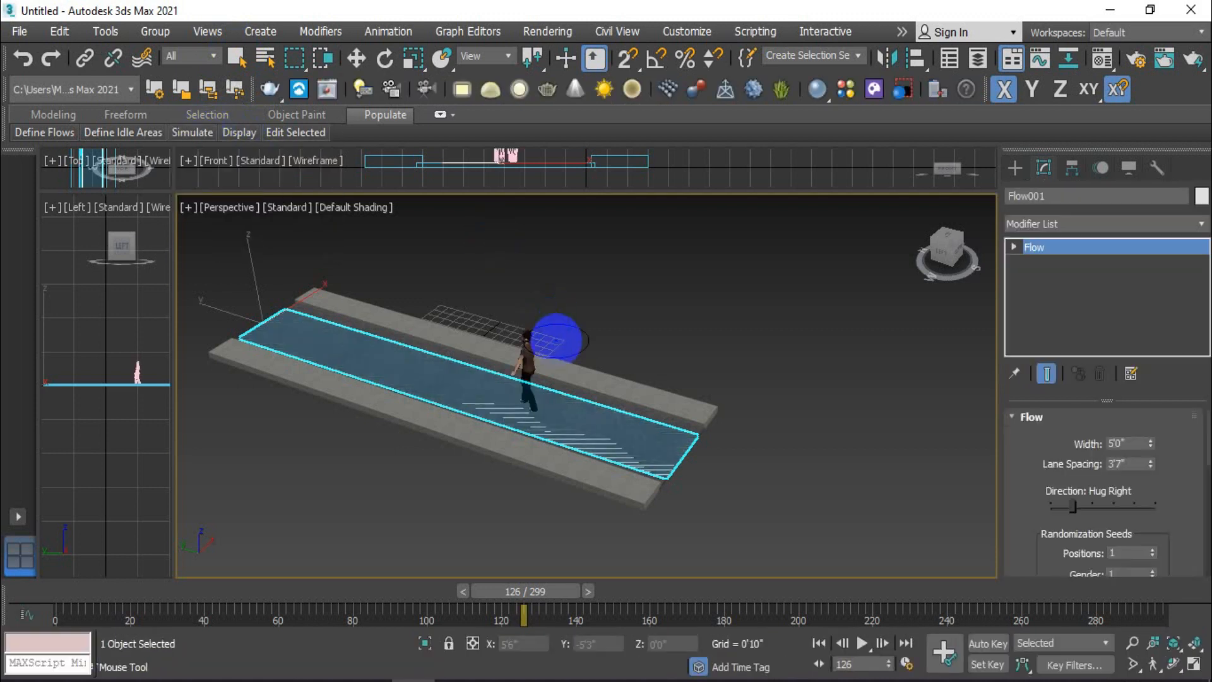
scroll(1168, 521, "down", 1)
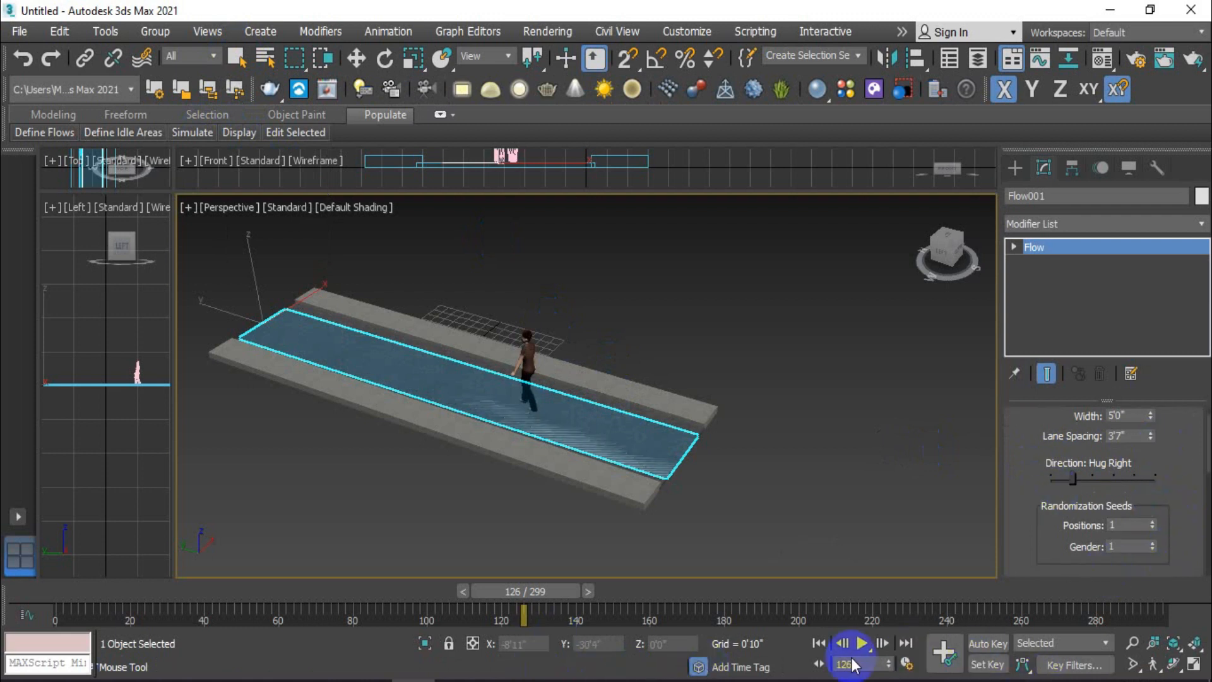
left_click(861, 644)
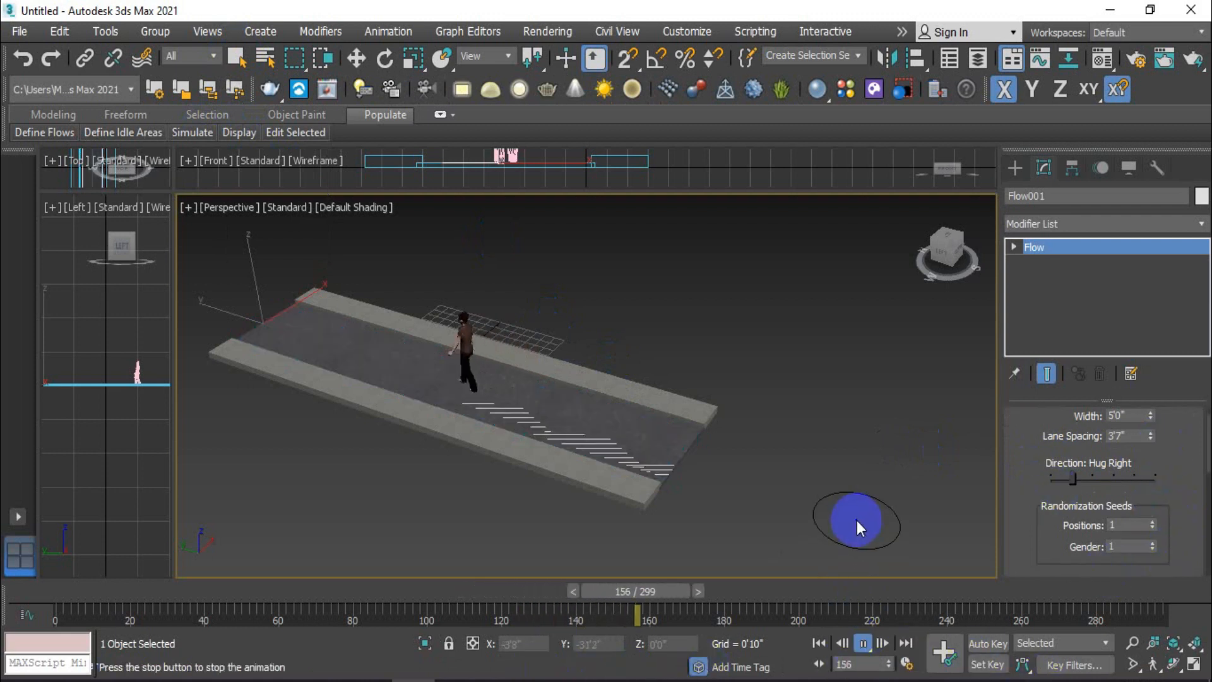